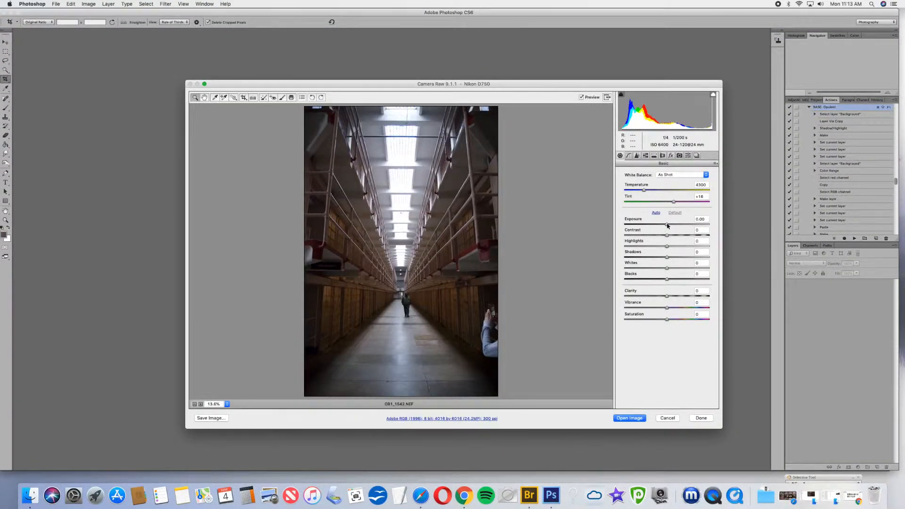
- Set the raw photo's Exposure to about +0.55 and Highlights to -24, and open the image for editing
drag(668, 225, 656, 247)
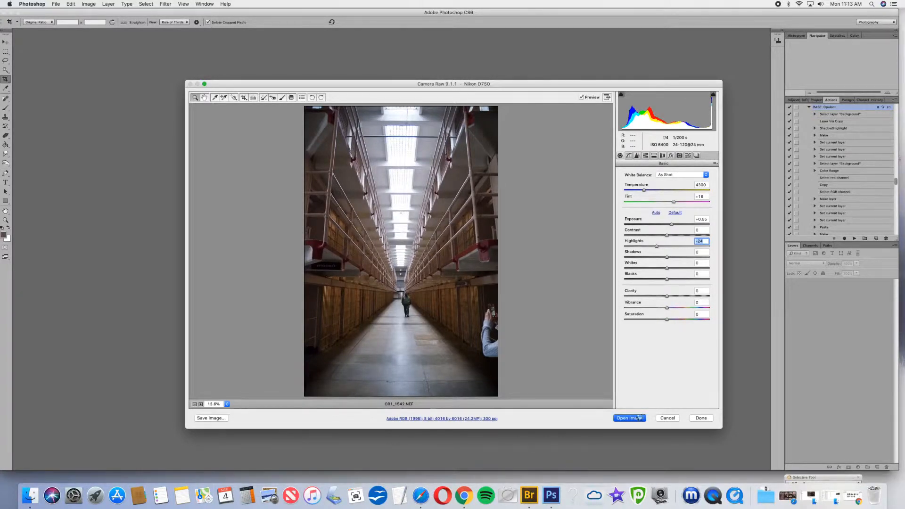
click(638, 418)
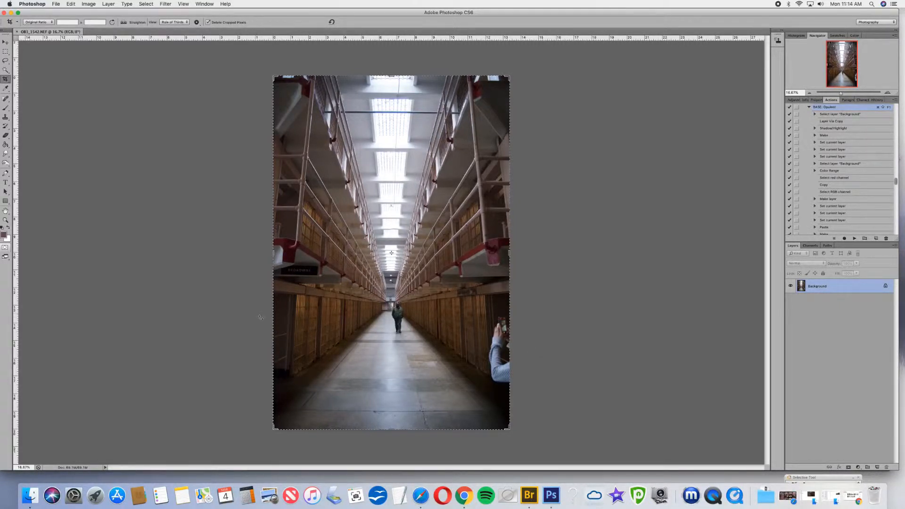
- Lasso the lower-left area of the photo with the cell front and floor, and copy and paste it as a new layer
click(5, 52)
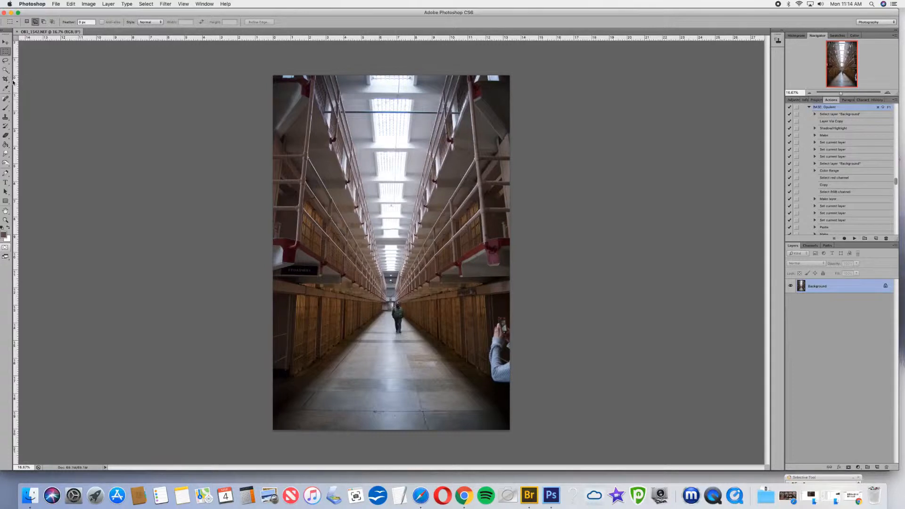
click(5, 61)
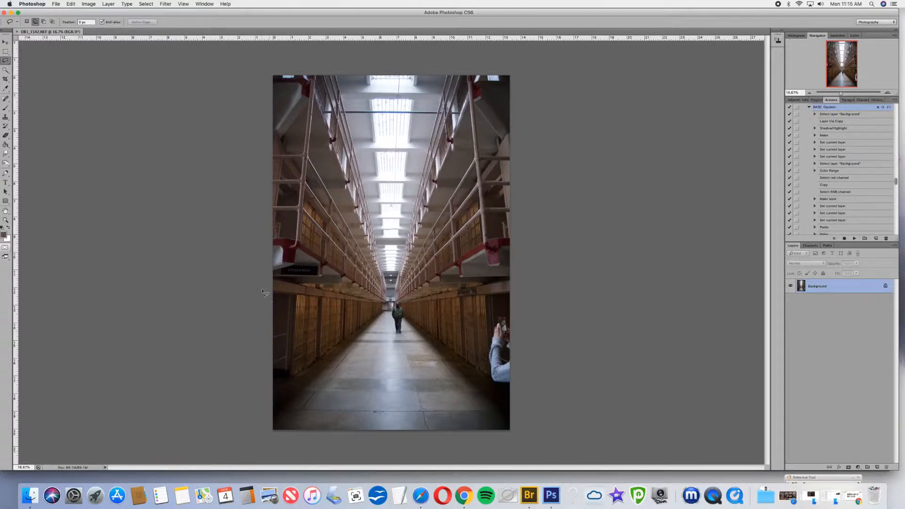
mouse_move(271, 285)
mouse_down()
mouse_move(321, 299)
mouse_move(320, 418)
mouse_move(311, 435)
mouse_move(281, 441)
mouse_move(259, 436)
mouse_move(236, 371)
mouse_move(239, 282)
mouse_up()
key(super+c)
key(super+v)
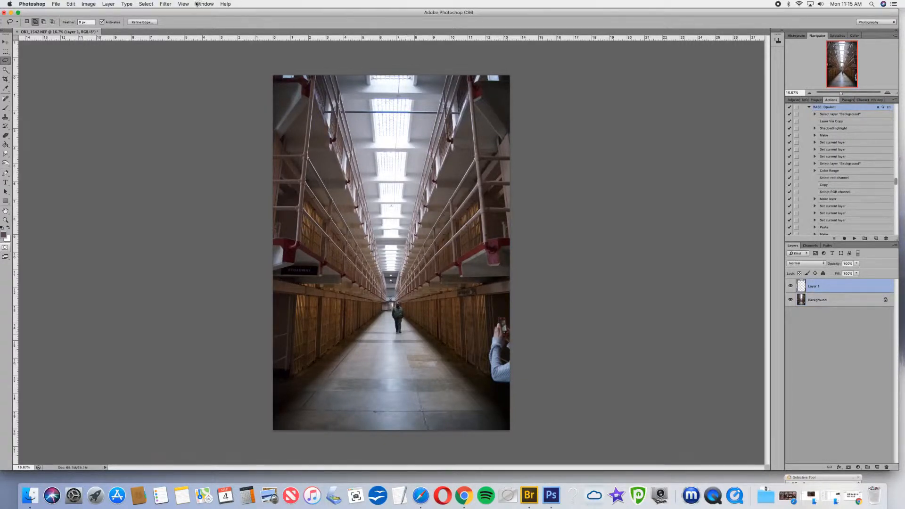
- Flip the pasted layer horizontally and move it over the person taking a photo at the image's lower-right edge
click(89, 4)
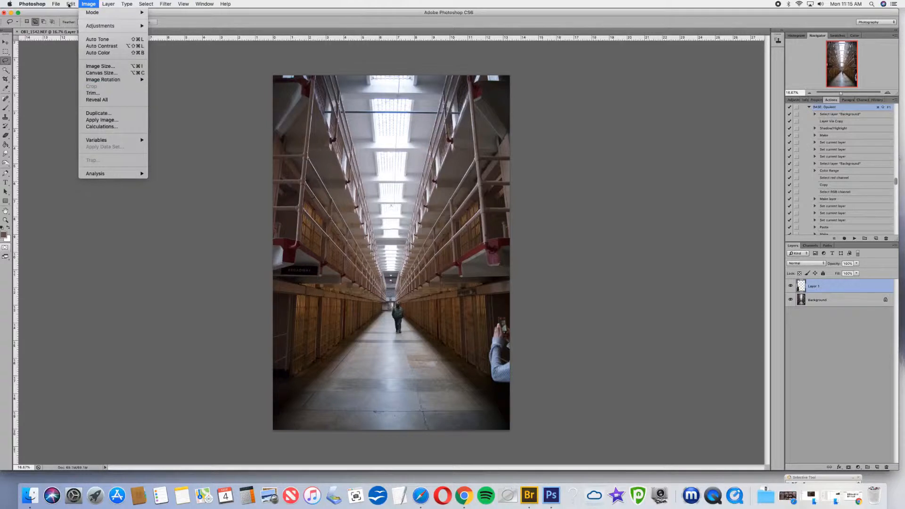
mouse_move(70, 5)
mouse_move(110, 163)
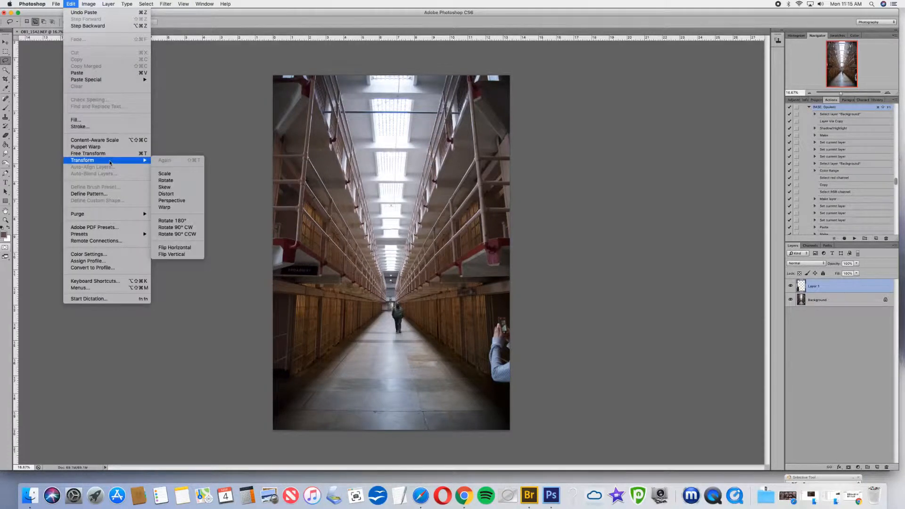
click(186, 248)
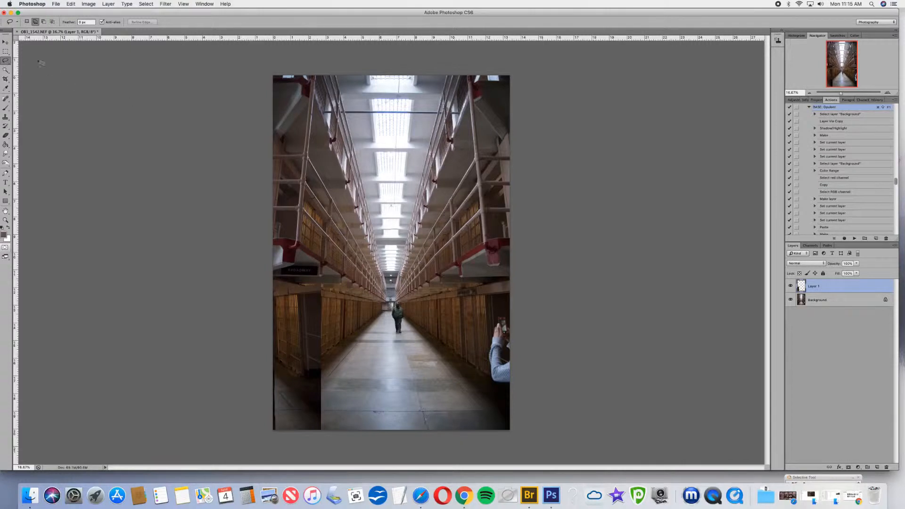
click(5, 43)
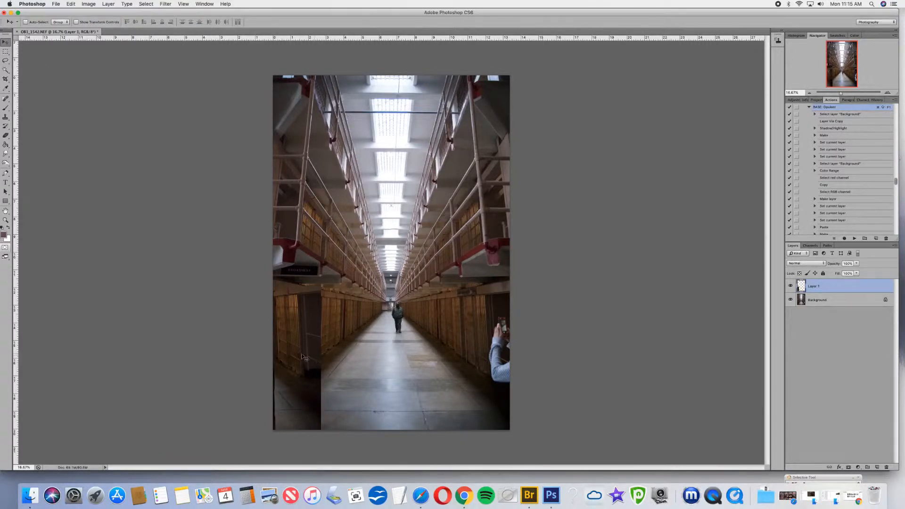
drag(302, 357, 478, 365)
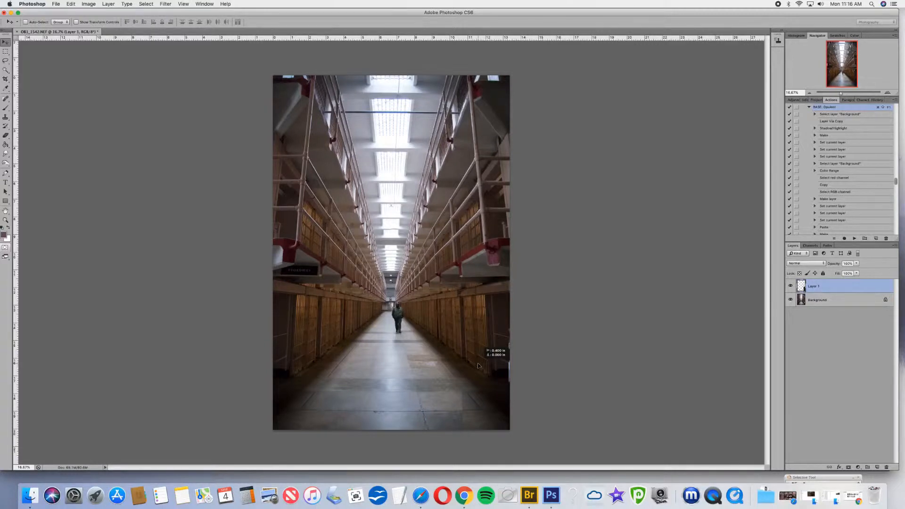
drag(478, 366, 478, 366)
- Free-transform the flipped patch to about 101% so it covers the image's right edge and aligns with the cells
key(super+t)
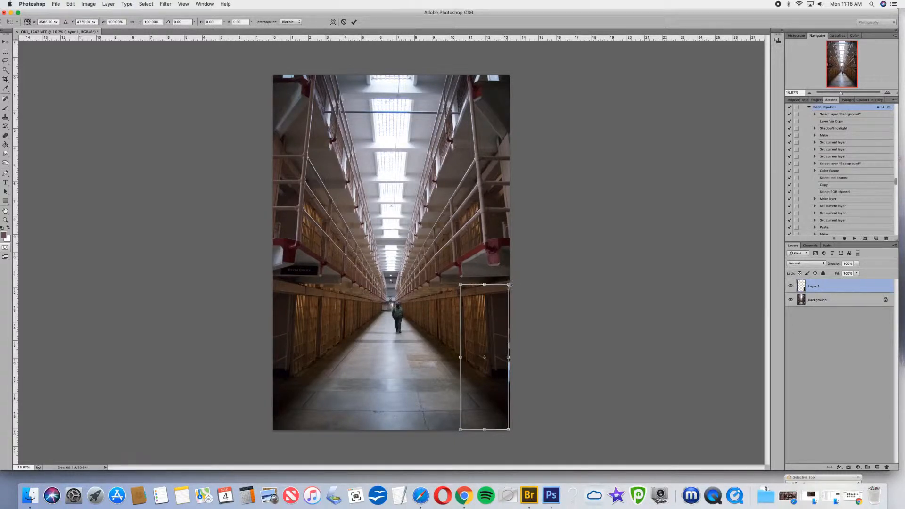
drag(510, 283, 512, 281)
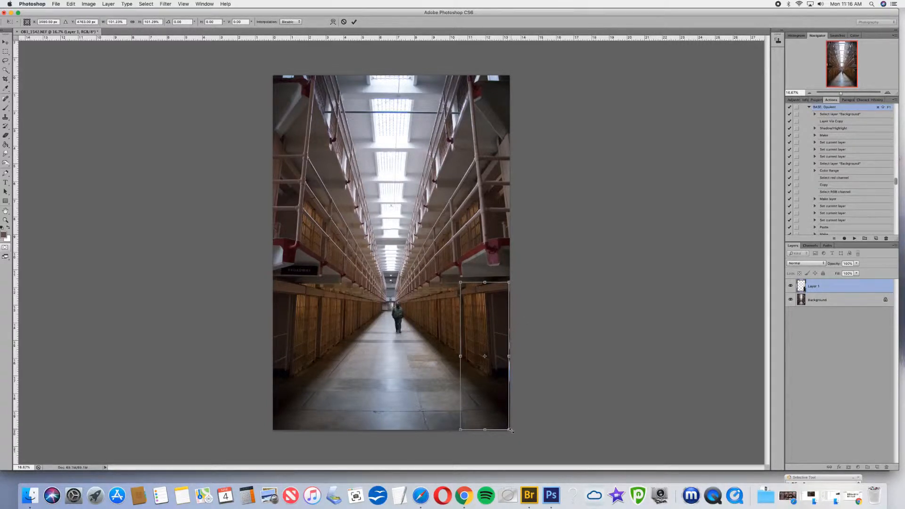
drag(510, 430, 513, 431)
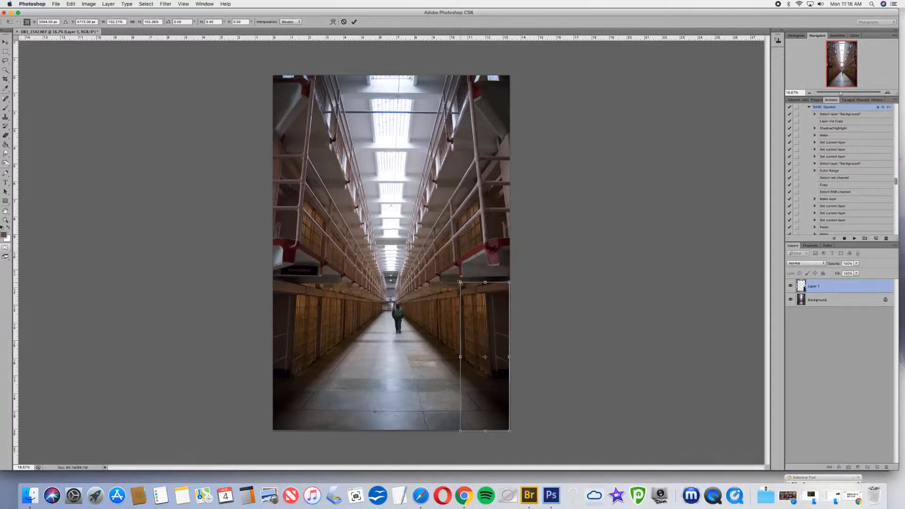
drag(461, 282, 461, 284)
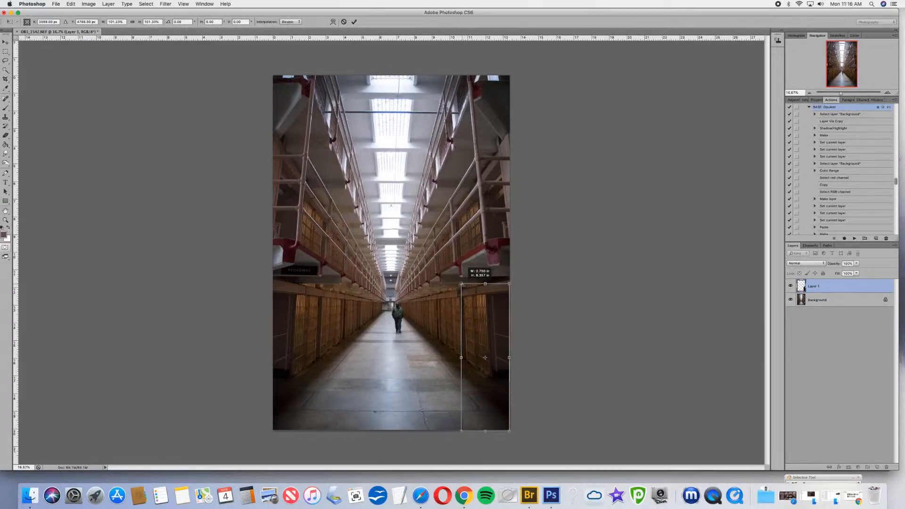
drag(461, 284, 462, 284)
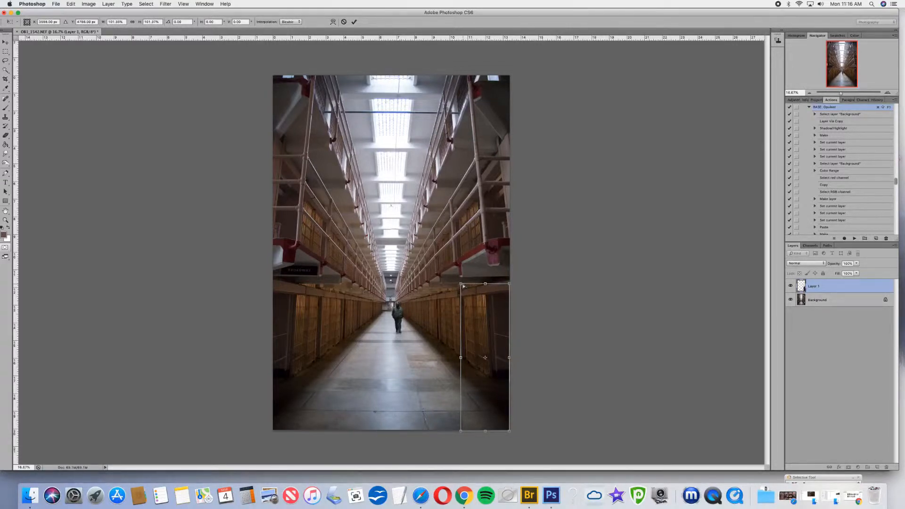
- Warp the patch's lower left side outward and adjust its lower right side to match the floor and cells, and apply the transform
key(super+equal)
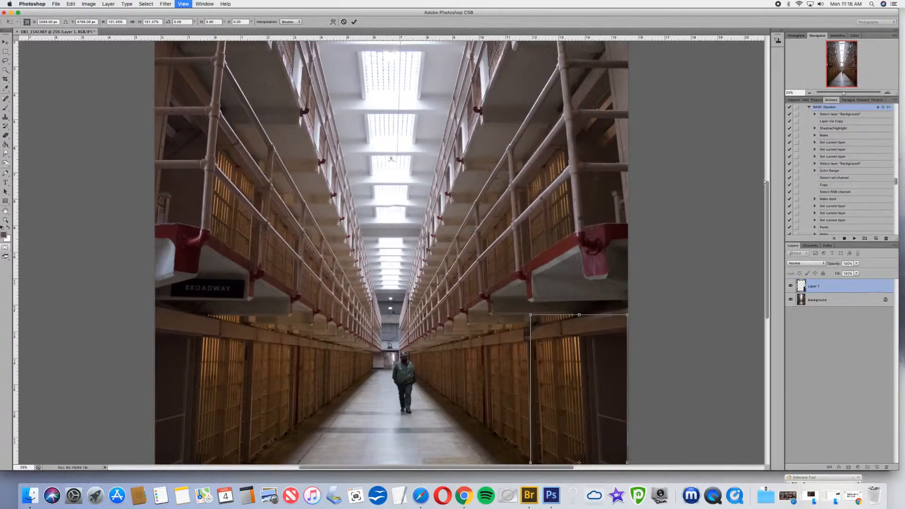
key(super+equal)
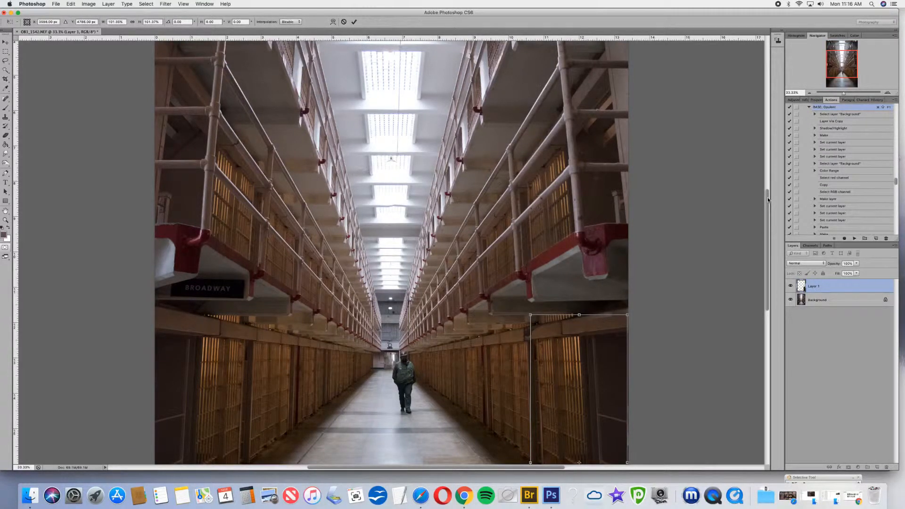
drag(767, 197, 773, 259)
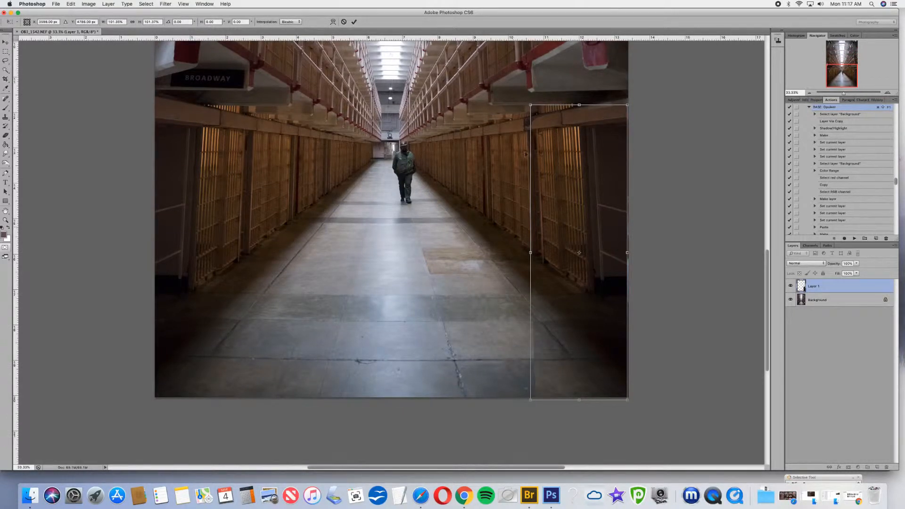
click(71, 4)
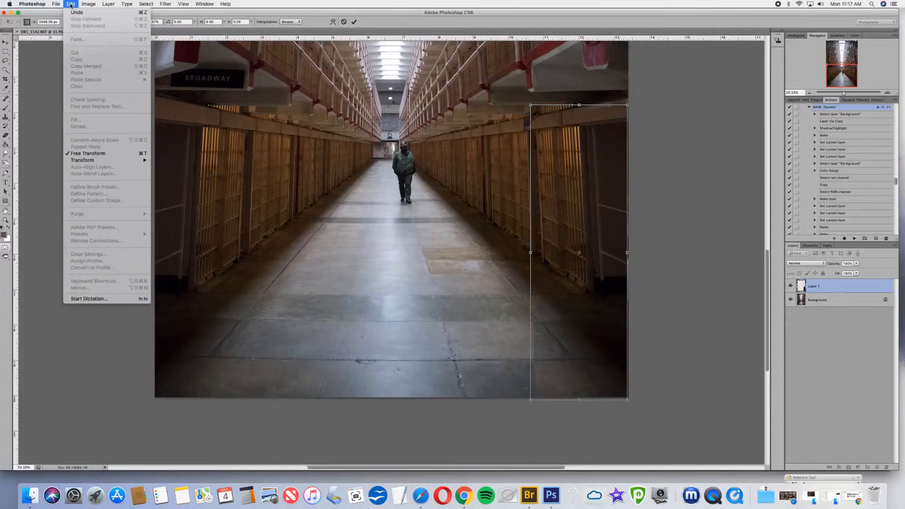
mouse_move(106, 160)
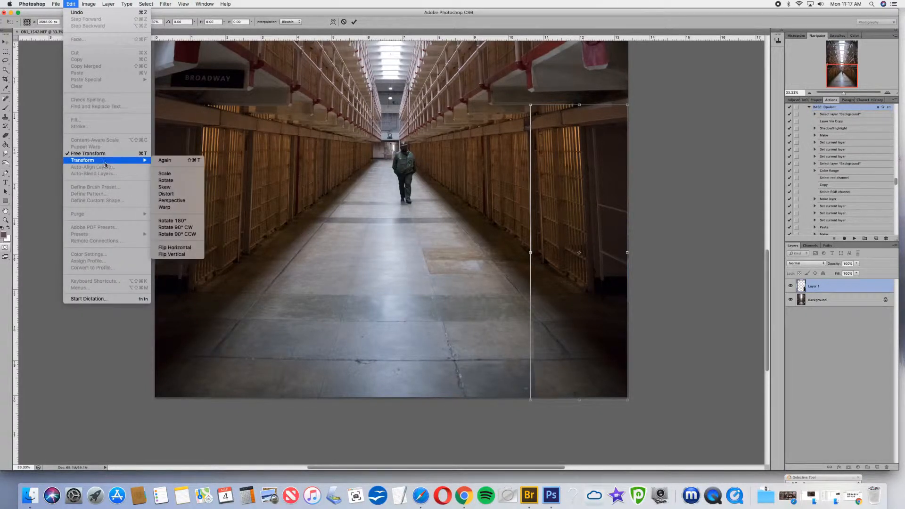
click(172, 209)
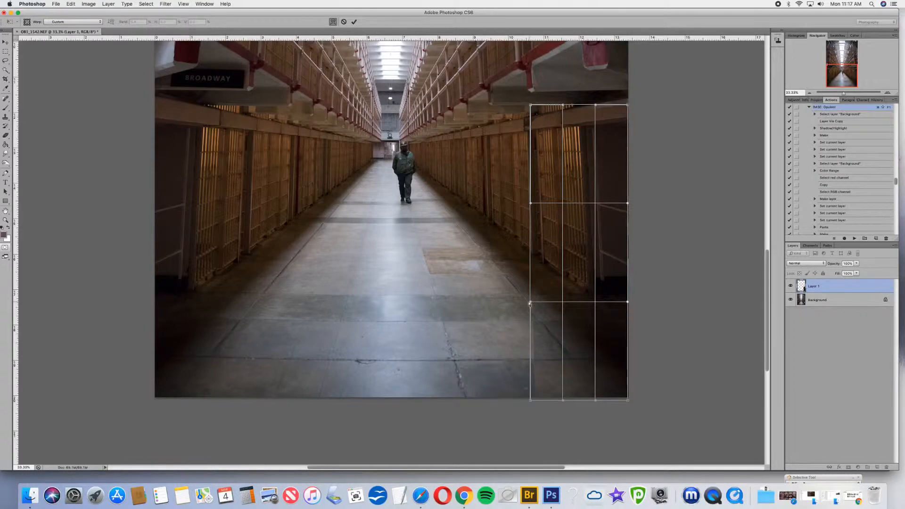
drag(527, 303, 522, 294)
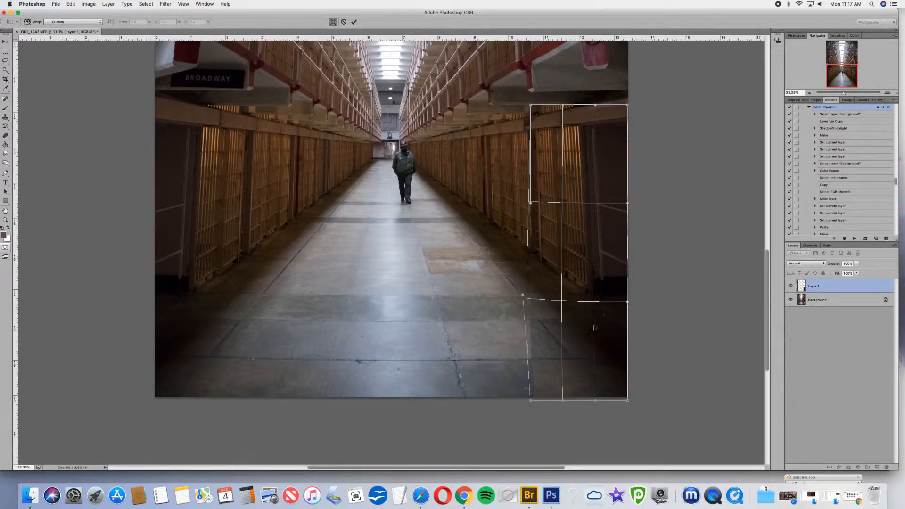
drag(601, 314, 599, 315)
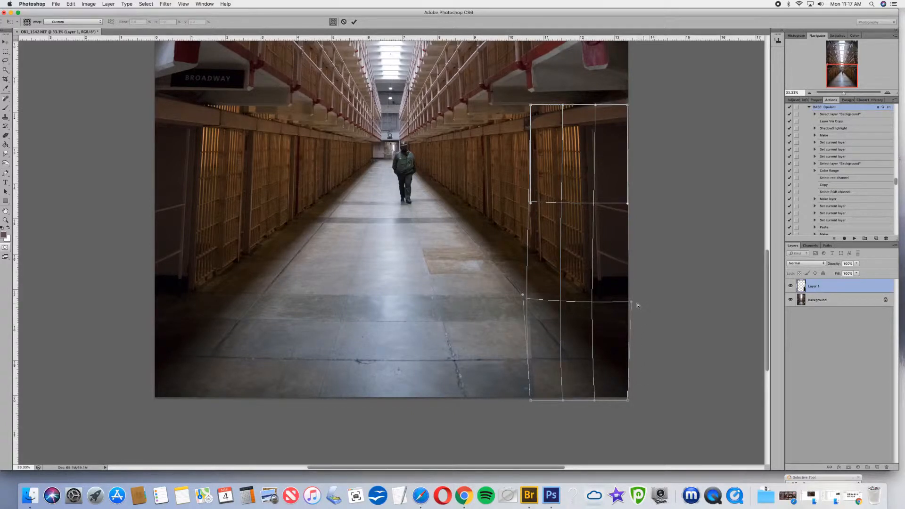
drag(632, 308, 632, 309)
key(Return)
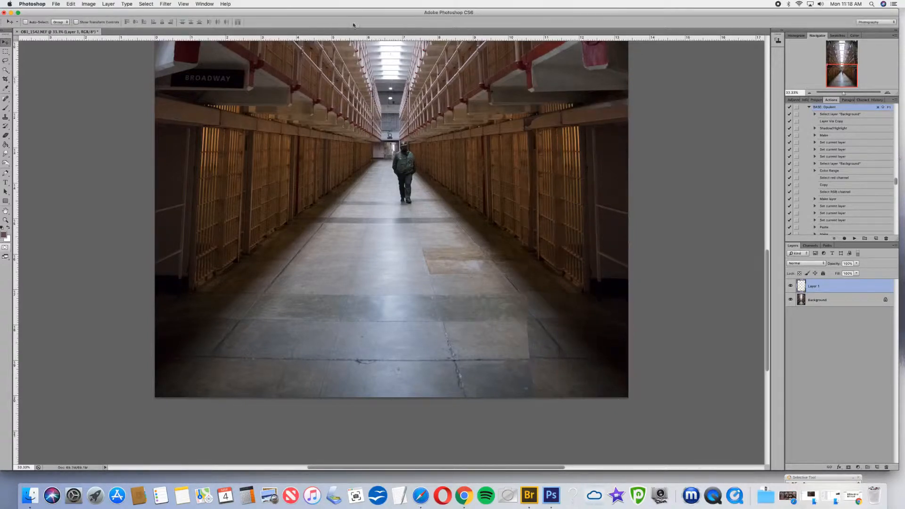
- Toggle Layer 1's visibility repeatedly to compare the image with and without the patch
click(791, 286)
click(791, 286)
click(790, 287)
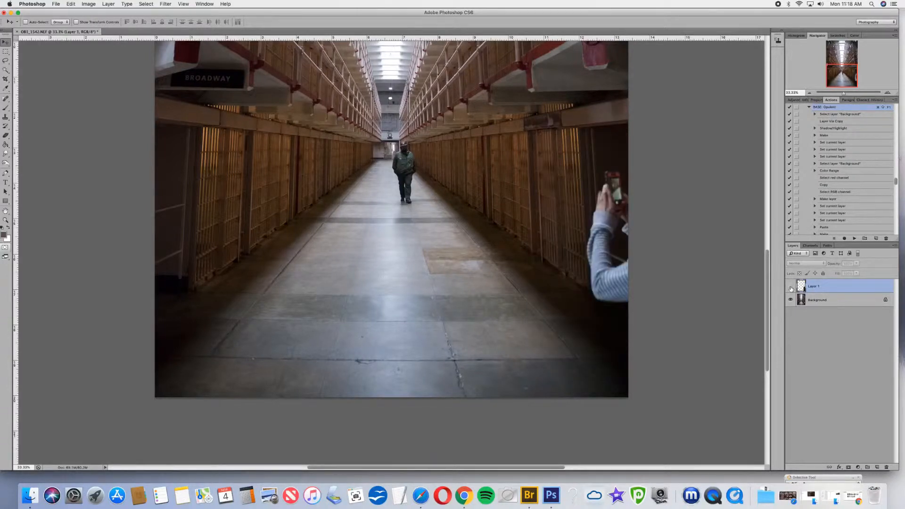
click(791, 286)
click(791, 287)
click(790, 287)
click(791, 287)
click(790, 287)
click(790, 286)
click(790, 287)
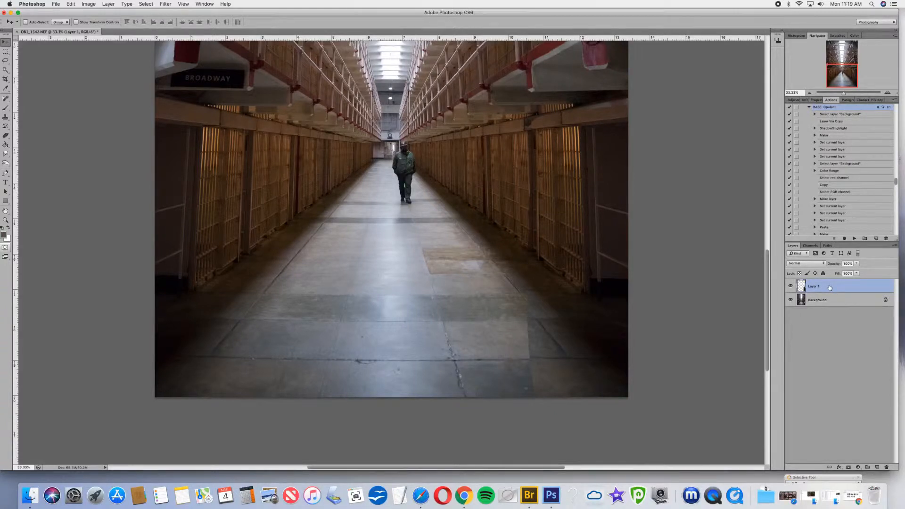
- Add a Reveal All layer mask to Layer 1
click(108, 4)
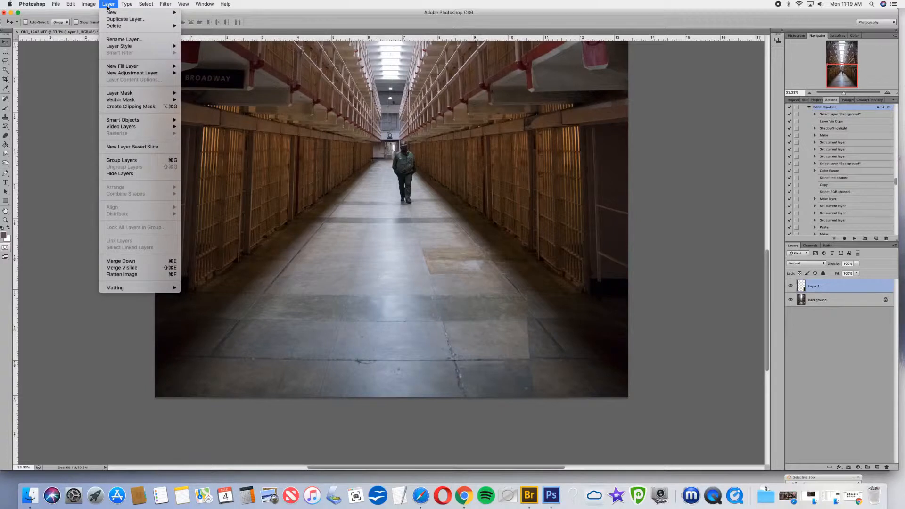
mouse_move(123, 95)
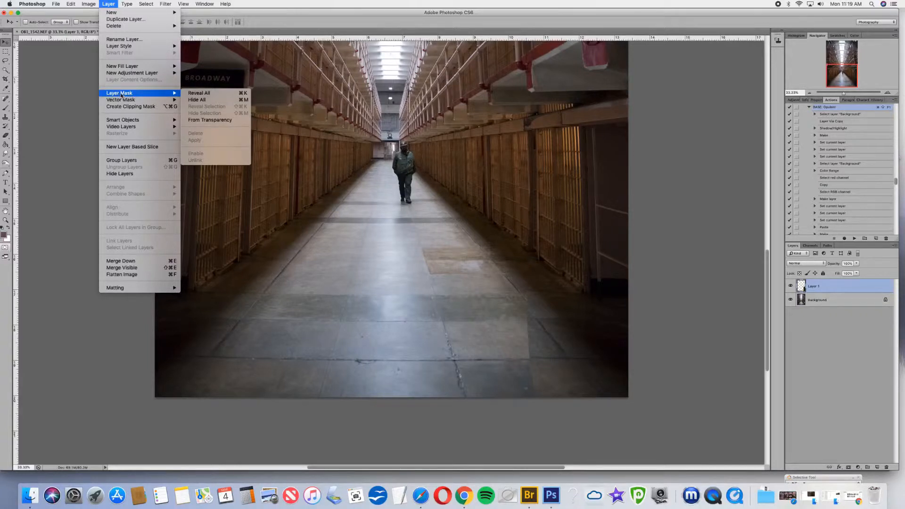
click(198, 94)
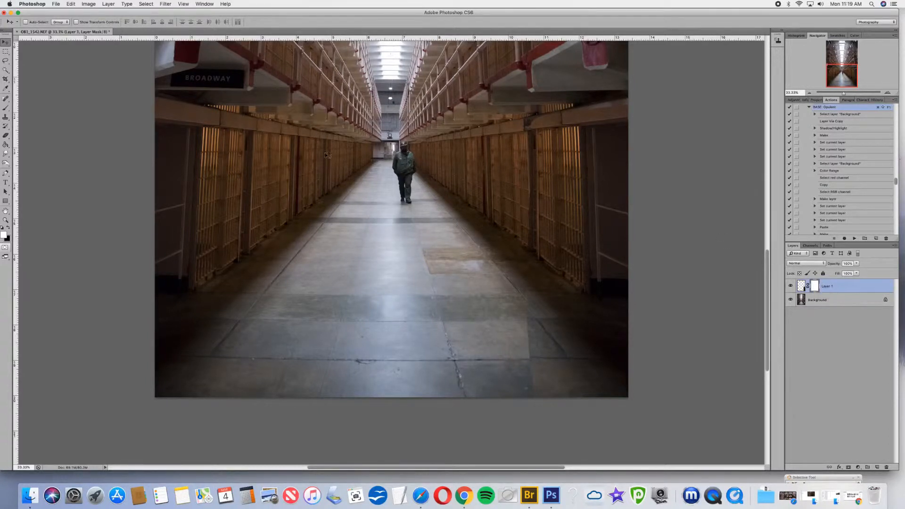
- Paint black on the layer mask with a 100% opacity brush to blend the patch's upper edge and floor seam
click(9, 229)
click(6, 108)
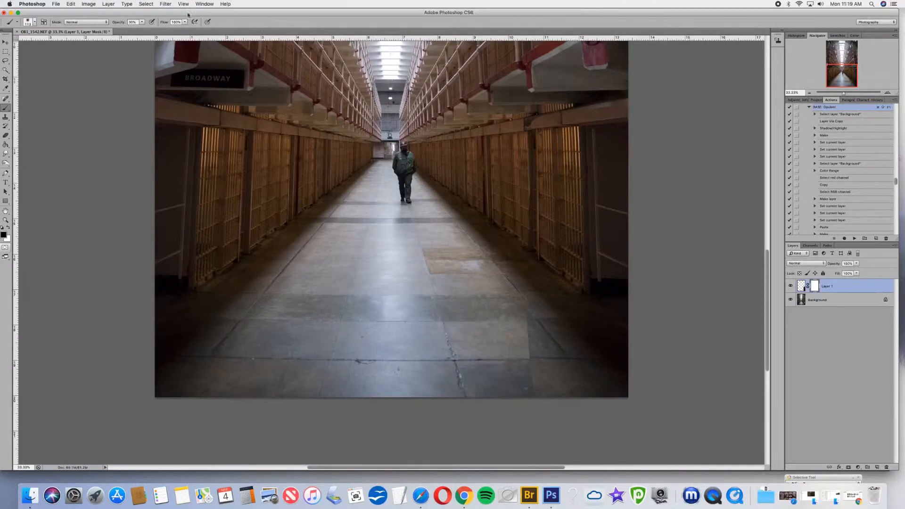
click(141, 22)
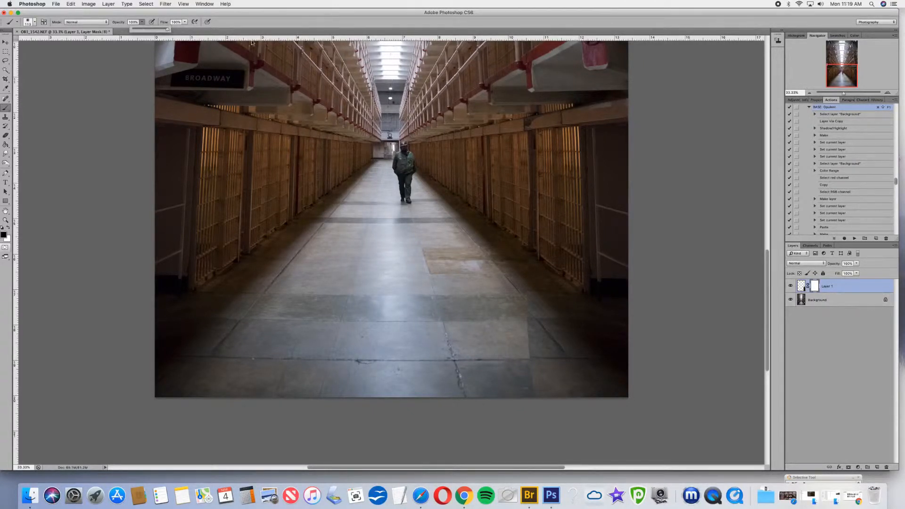
mouse_move(631, 105)
mouse_down()
mouse_move(521, 123)
mouse_move(587, 110)
mouse_up()
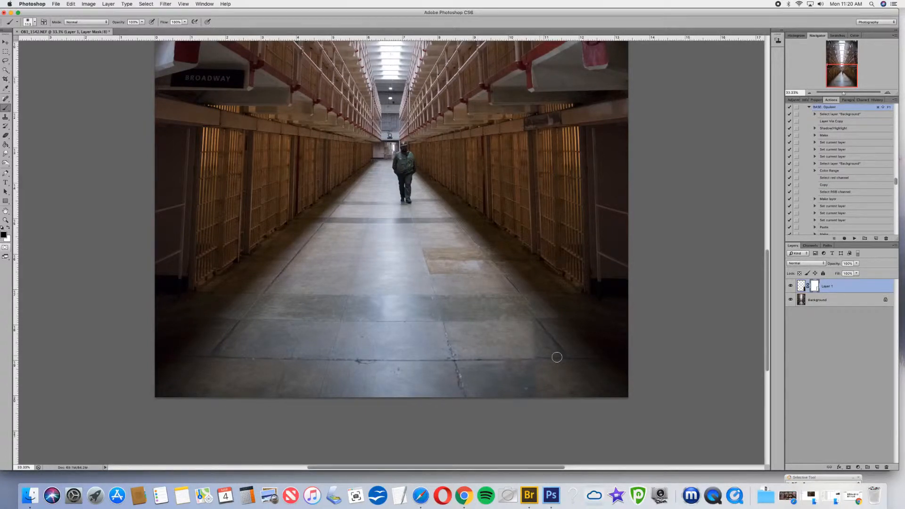
mouse_move(556, 357)
mouse_down()
mouse_move(536, 360)
mouse_move(558, 358)
mouse_move(532, 323)
mouse_move(541, 355)
mouse_up()
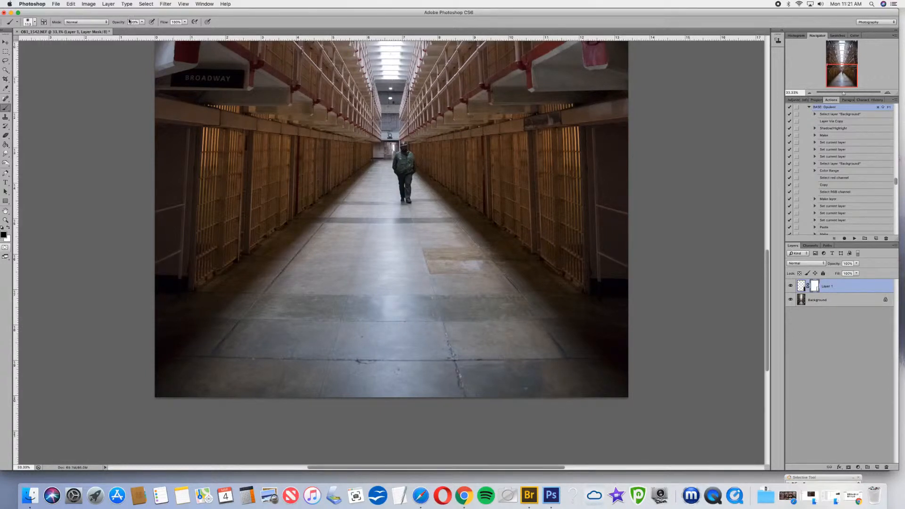
- Set the mask brush to a soft 247 px size with 30% opacity
click(36, 23)
drag(41, 43, 64, 49)
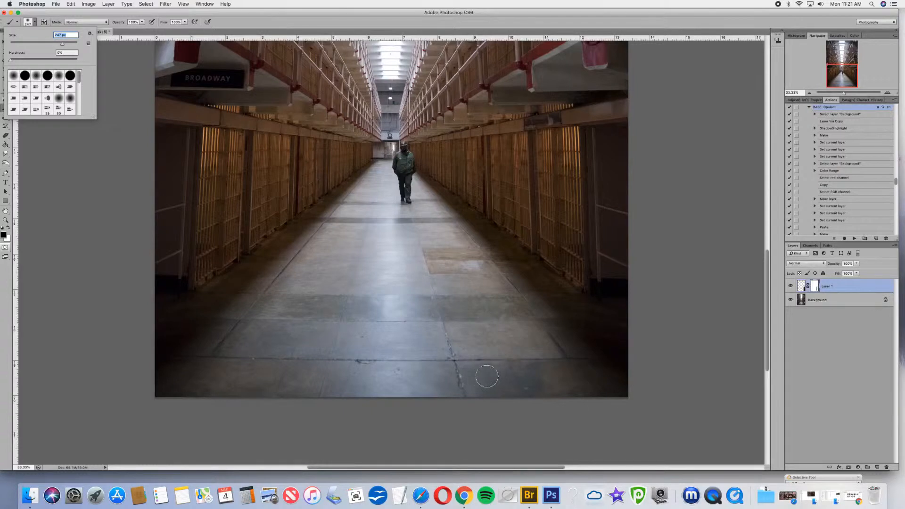
click(138, 22)
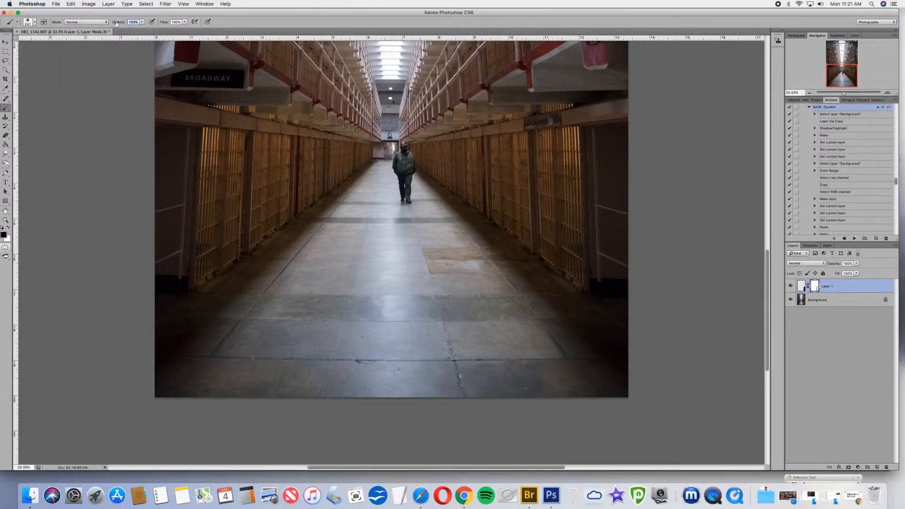
text(30)
key(Return)
- Toggle Layer 1's visibility to compare the masked patch with the original photo
click(790, 286)
click(791, 287)
click(790, 286)
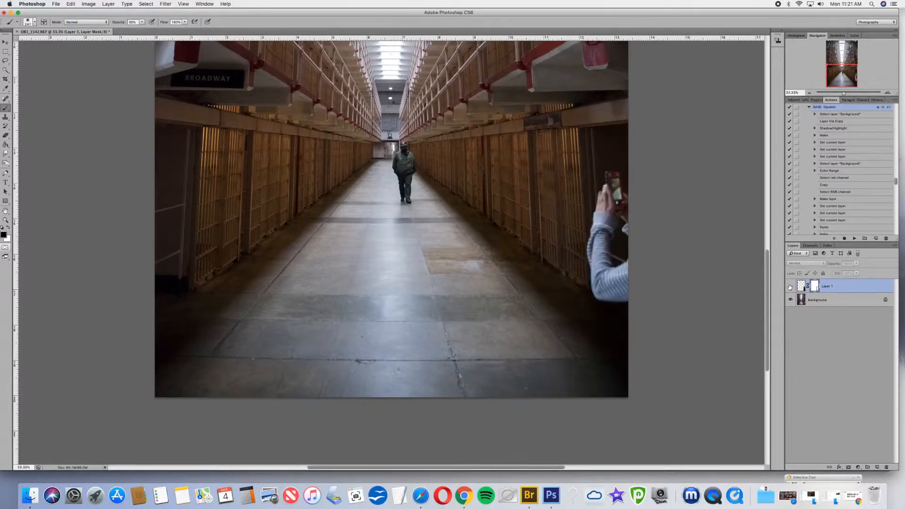
click(791, 286)
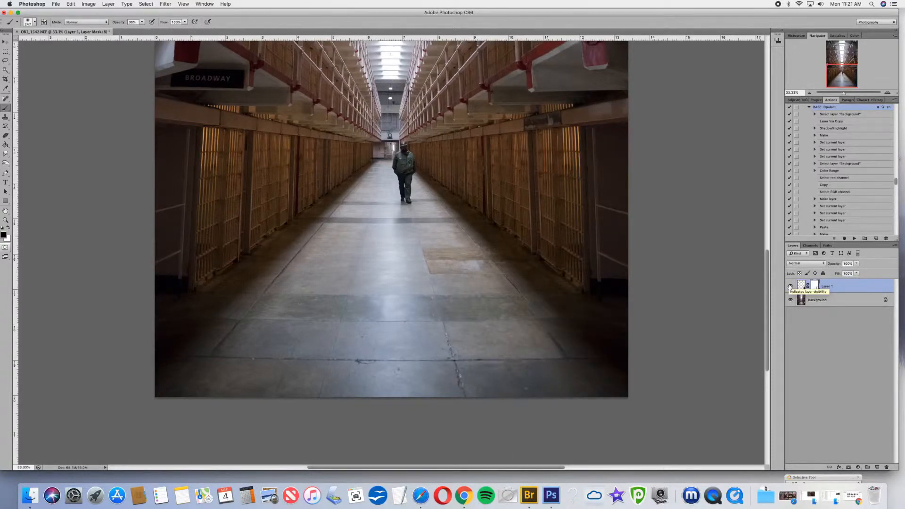
click(790, 287)
click(790, 286)
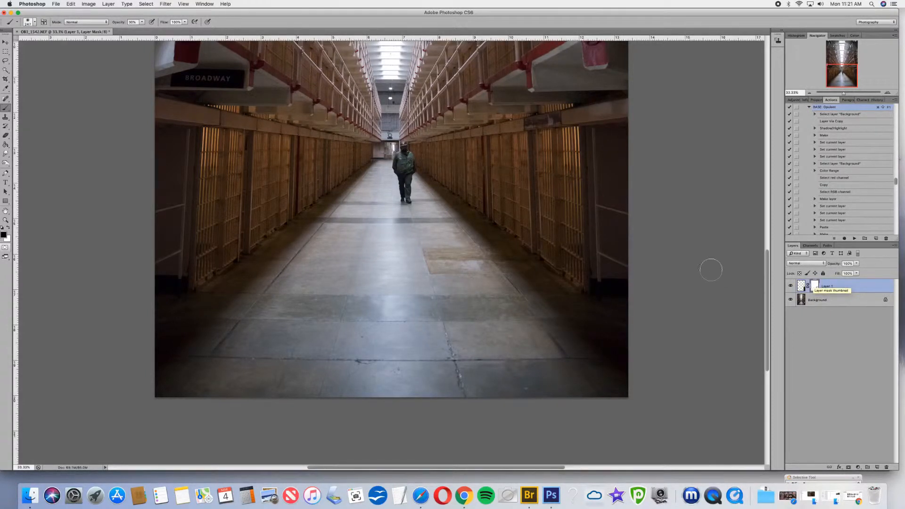
- Swap the foreground and background colors and reduce the soft mask brush to a much smaller size for refining the patch edges
click(8, 229)
click(8, 229)
click(35, 22)
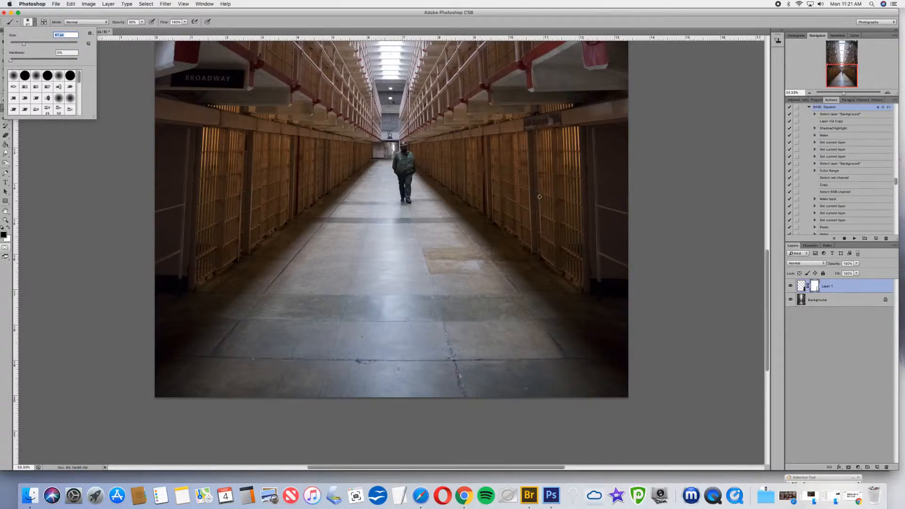
key(Return)
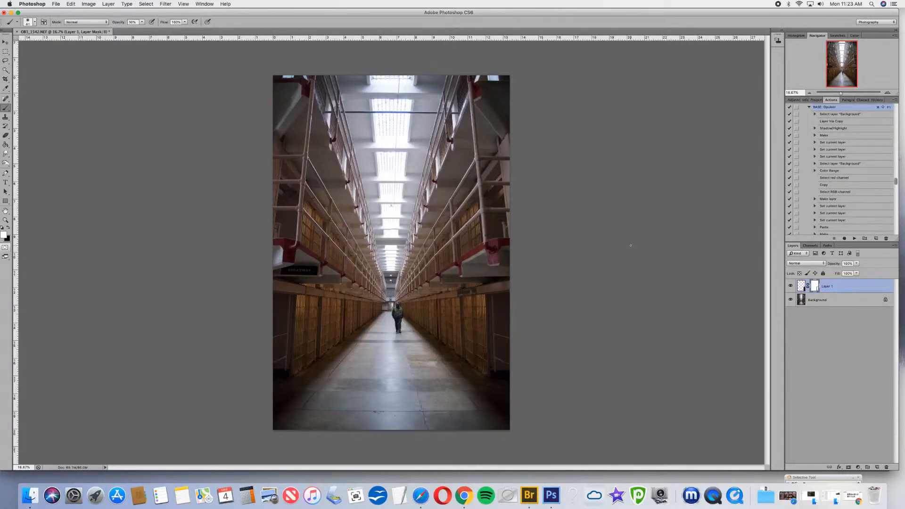
- Create a history snapshot of the current state and flatten the image into the Background layer
click(877, 100)
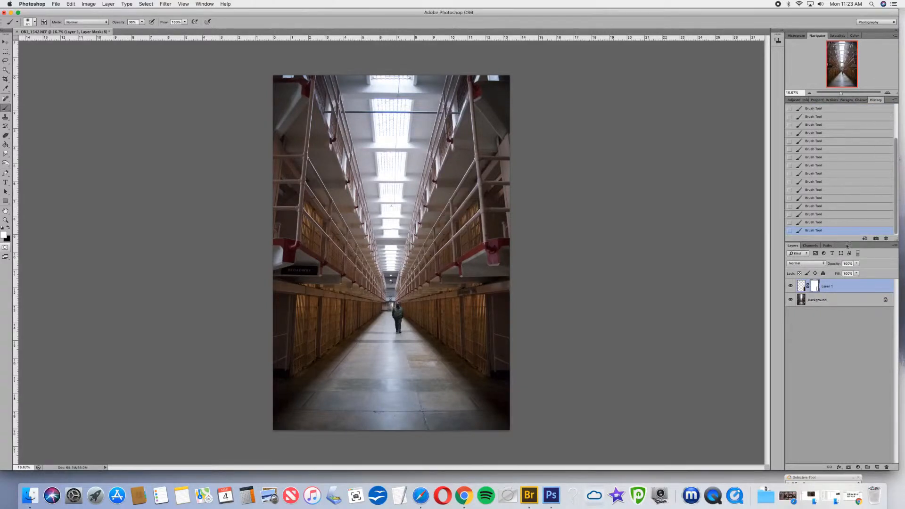
click(876, 239)
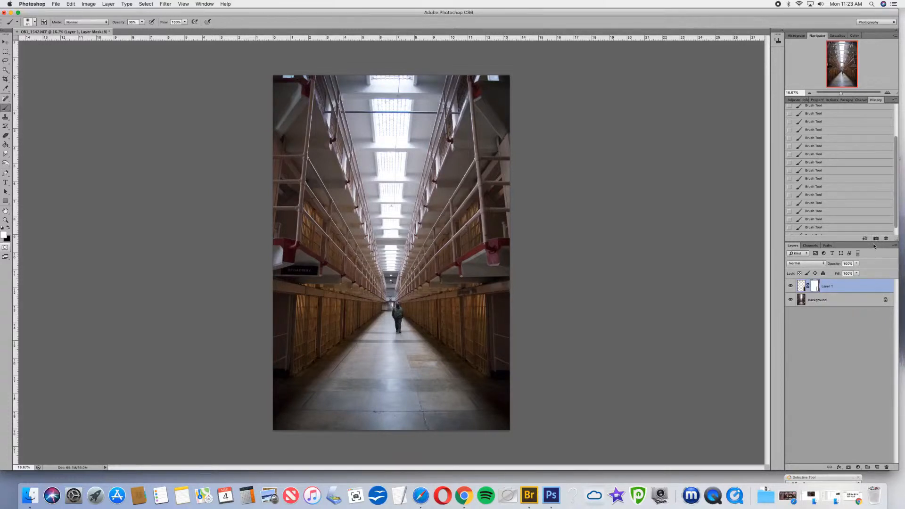
key(super+e)
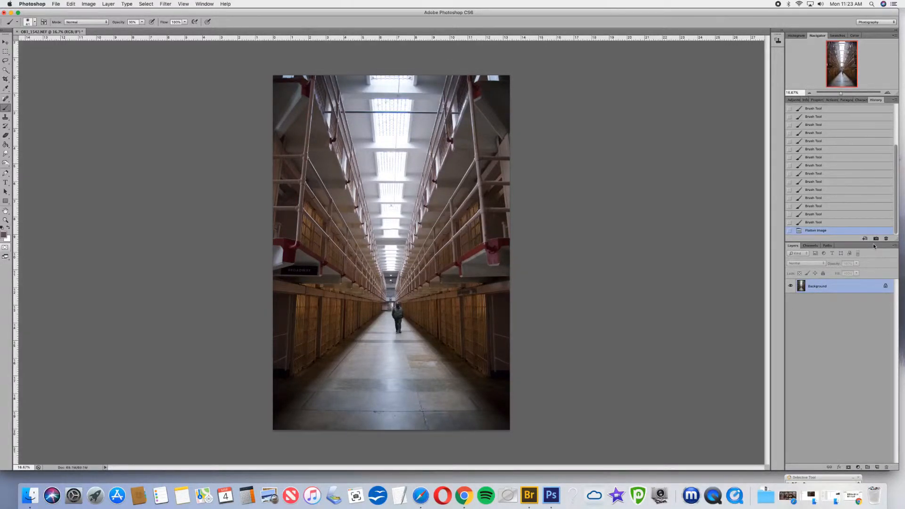
- Paint over the walking man with an enlarged content-aware Spot Healing Brush, and undo the extra touch-up stroke at his feet
key(super+plus)
key(super+plus)
key(super+plus)
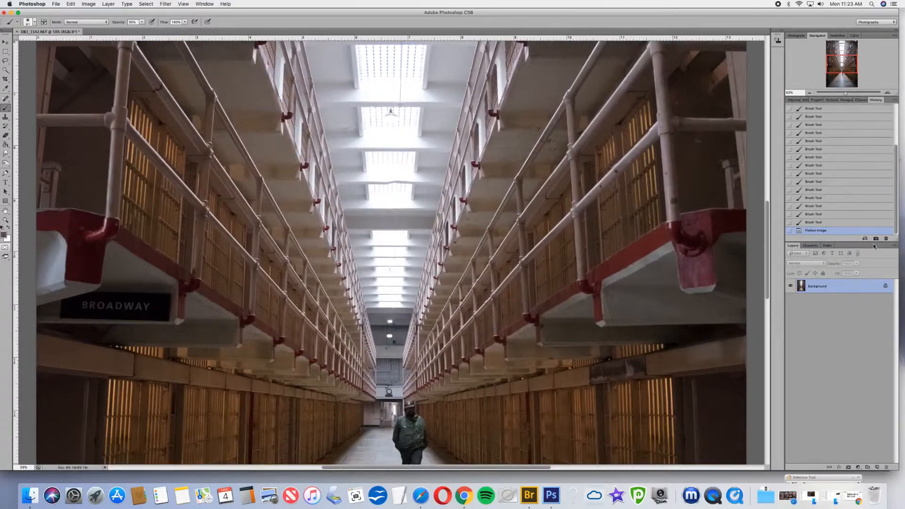
key(super+plus)
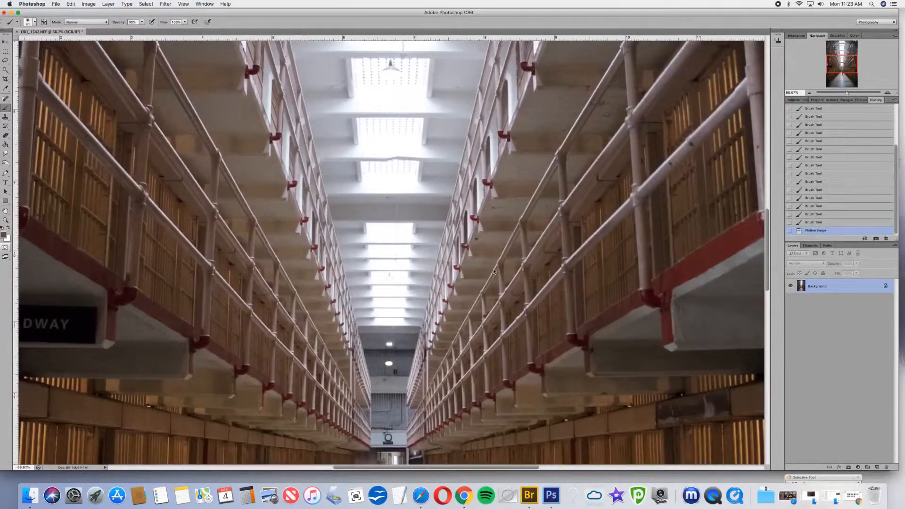
key(super+plus)
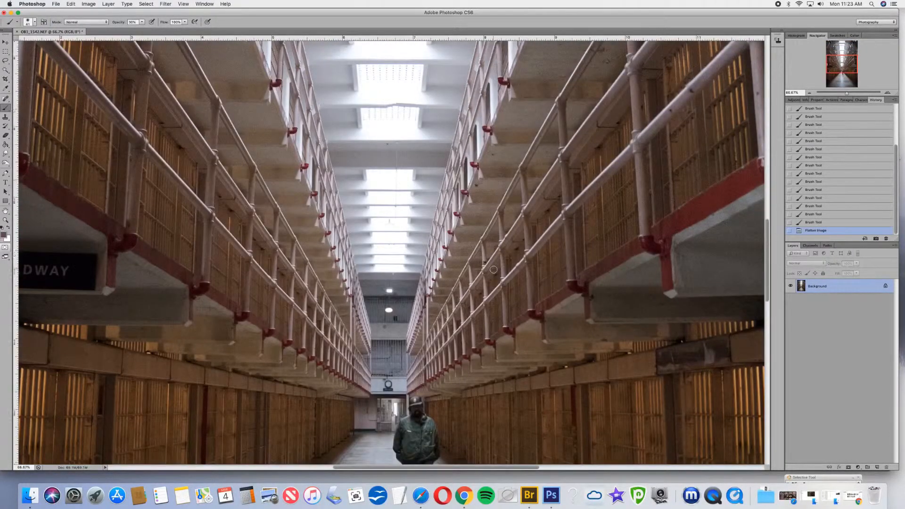
scroll(494, 270, down, 8)
scroll(493, 270, down, 7)
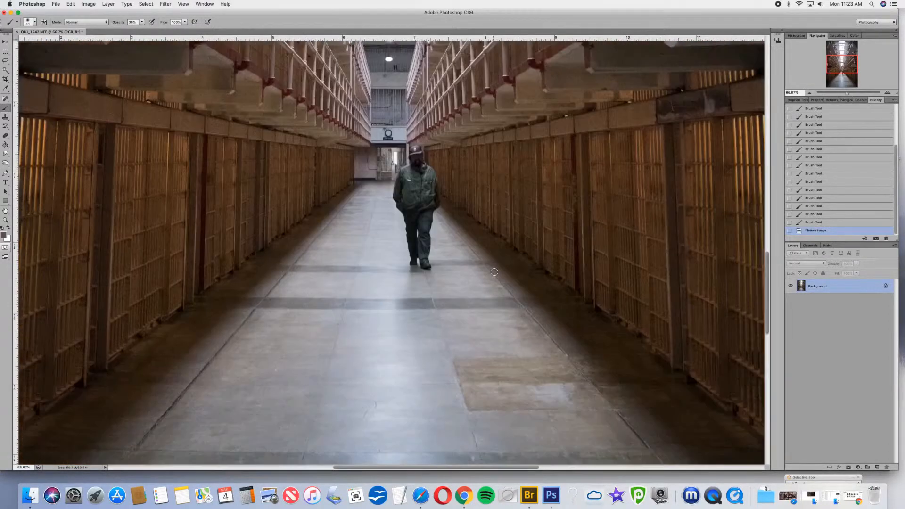
scroll(493, 270, down, 1)
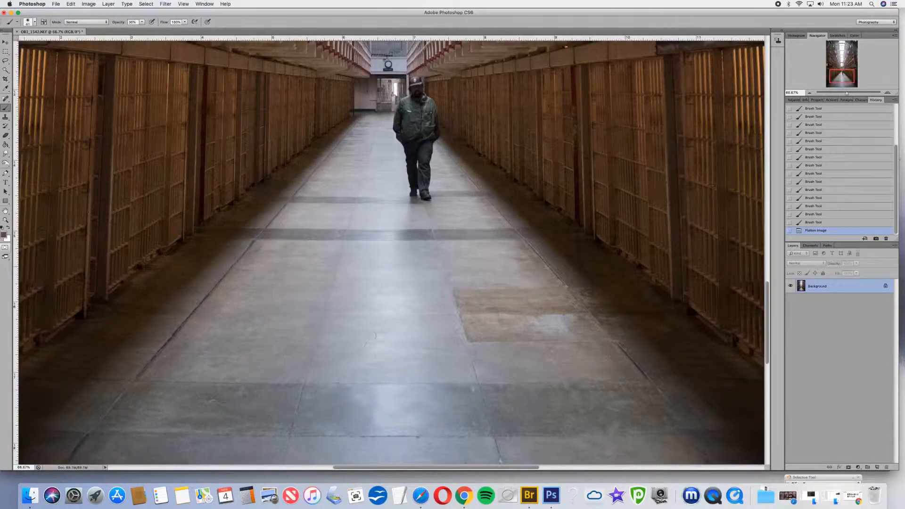
click(6, 98)
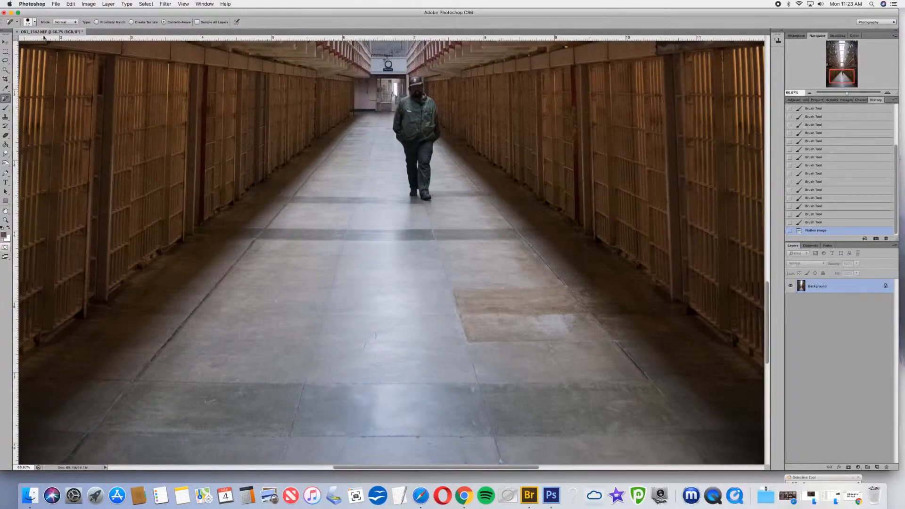
click(34, 23)
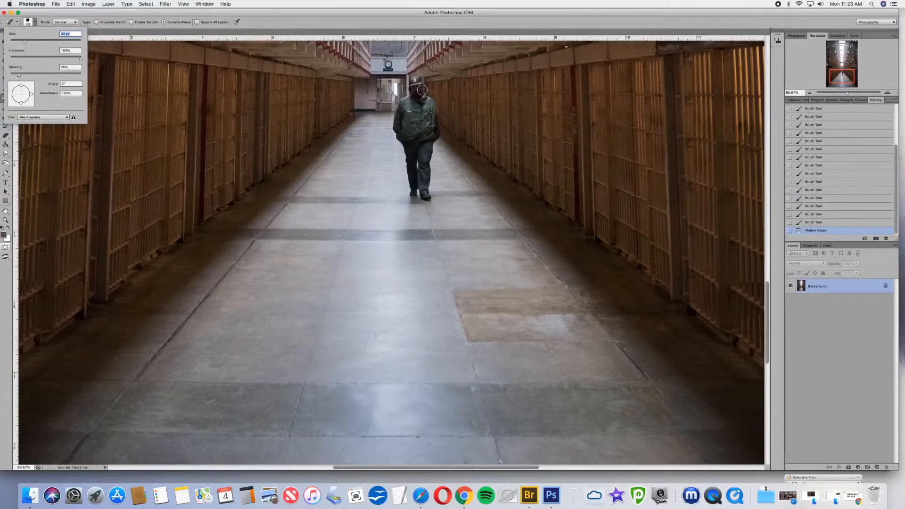
drag(27, 44, 31, 45)
mouse_move(413, 88)
mouse_down()
mouse_move(439, 130)
mouse_move(426, 158)
mouse_move(427, 200)
mouse_move(414, 193)
mouse_move(396, 136)
mouse_move(416, 81)
mouse_move(416, 107)
mouse_move(418, 94)
mouse_move(429, 111)
mouse_move(425, 144)
mouse_move(423, 111)
mouse_move(426, 138)
mouse_move(418, 118)
mouse_move(406, 122)
mouse_move(426, 197)
mouse_move(411, 191)
mouse_move(419, 112)
mouse_move(420, 128)
mouse_move(430, 112)
mouse_move(418, 88)
mouse_move(422, 186)
mouse_move(412, 108)
mouse_up()
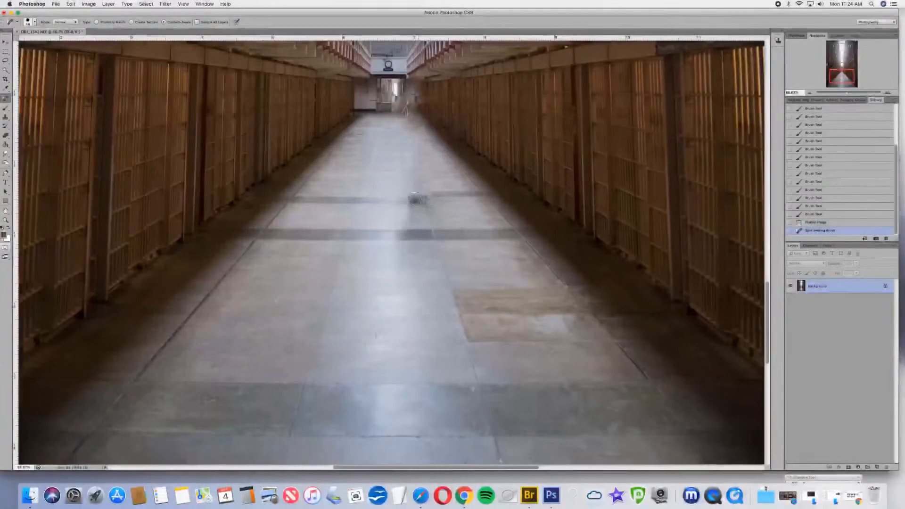
drag(408, 199, 418, 199)
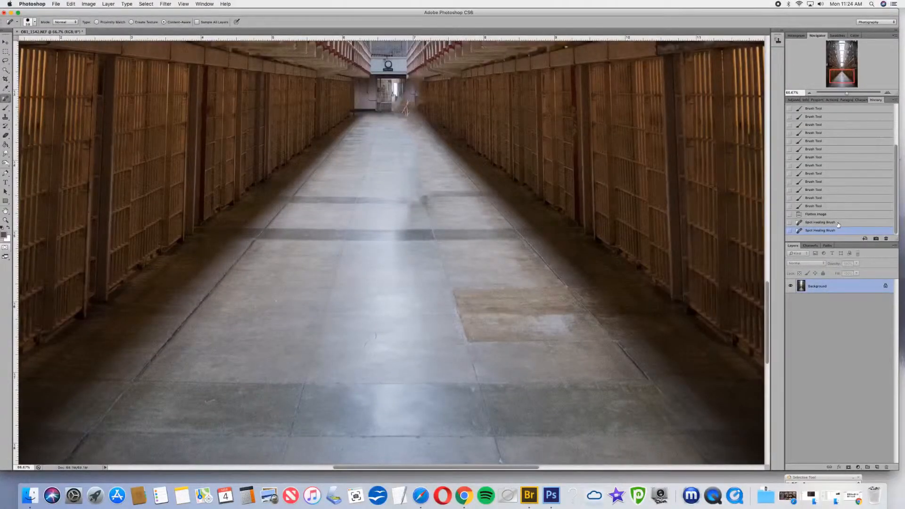
key(super+z)
- Clone clean floor over the dark smudge where the man's feet were, using a soft Clone Stamp sampled just beside it
click(6, 116)
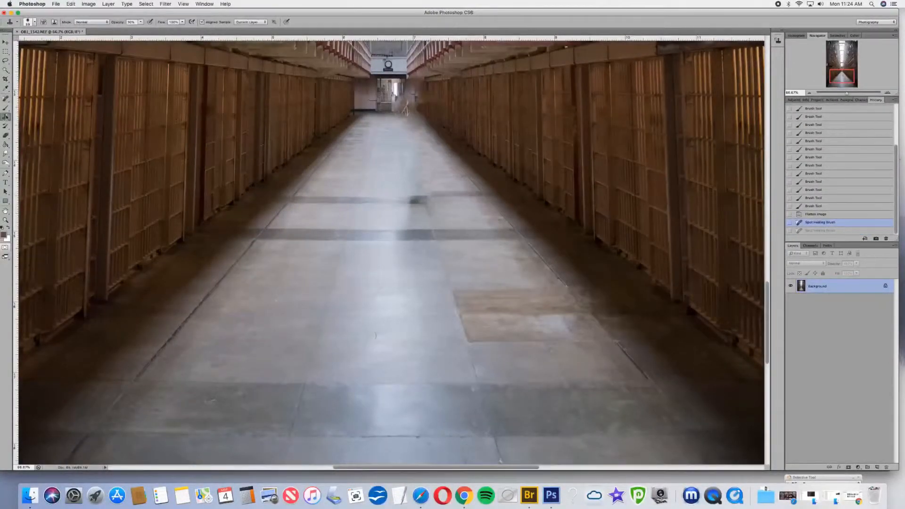
click(30, 22)
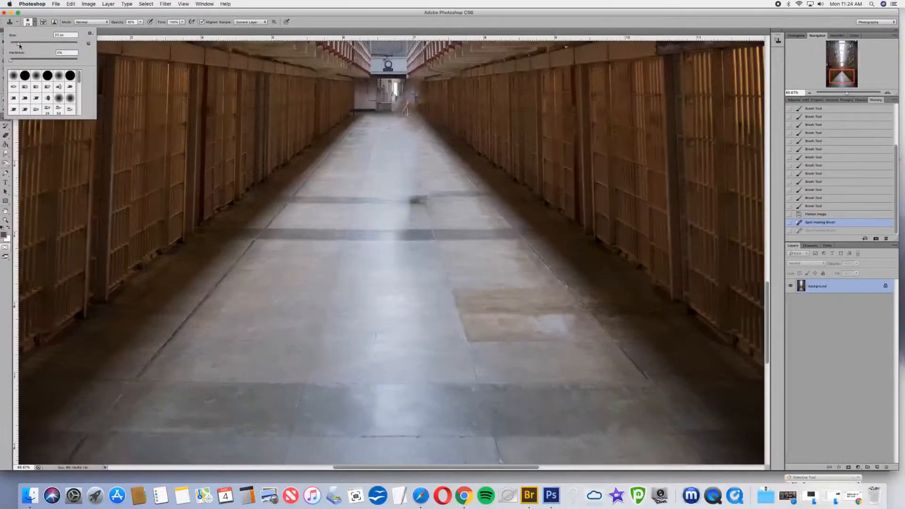
drag(19, 45, 34, 47)
alt+click(396, 193)
drag(409, 193, 418, 196)
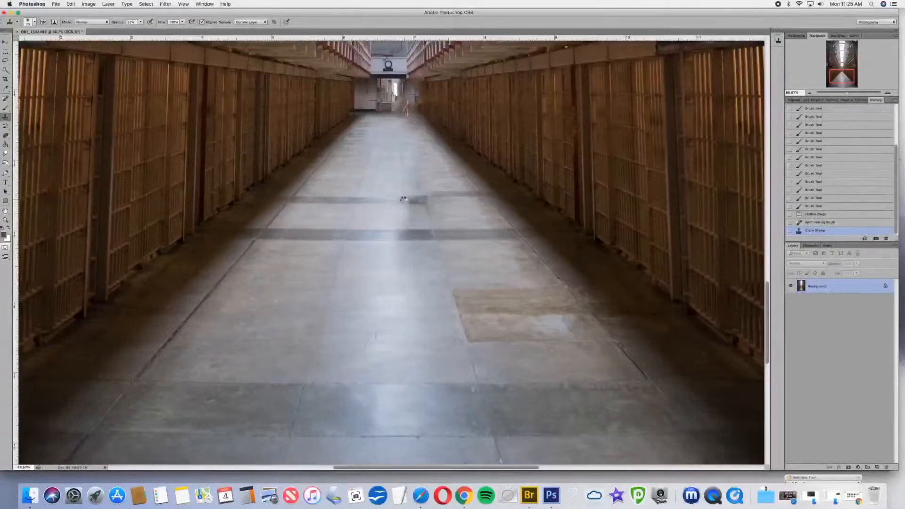
click(404, 201)
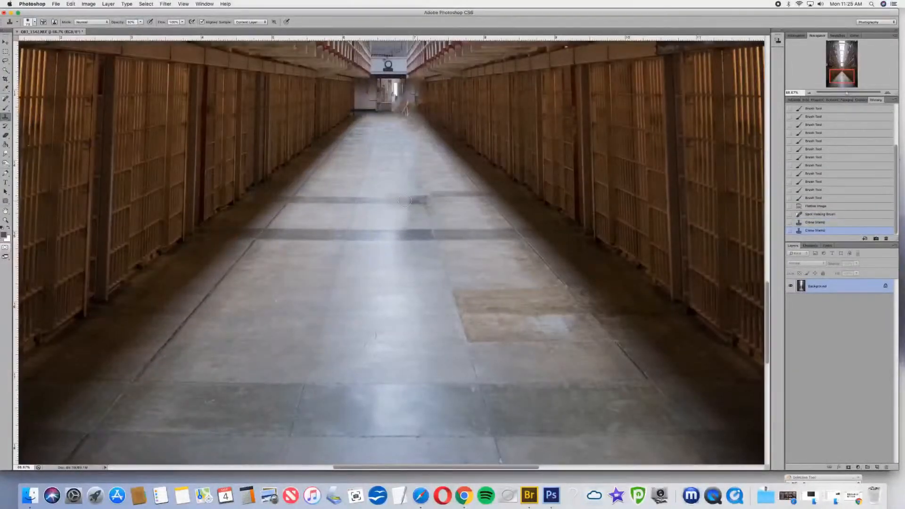
click(418, 197)
click(419, 202)
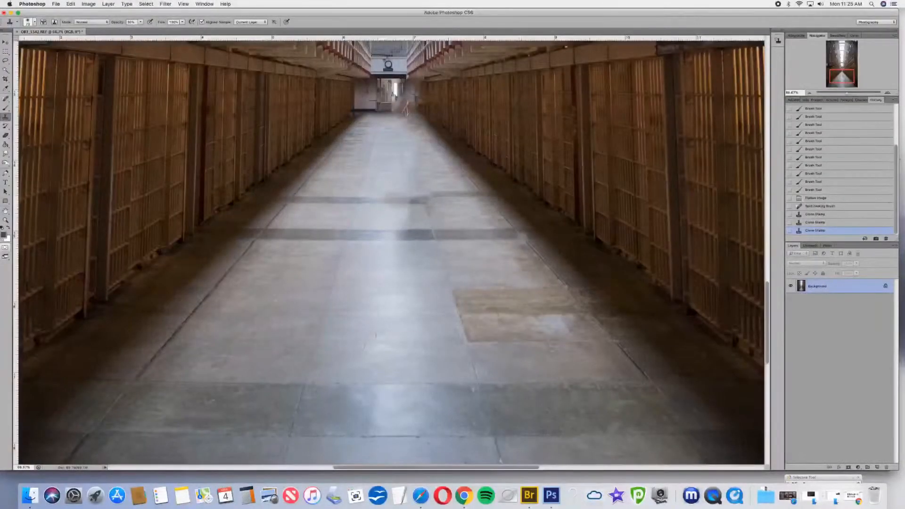
click(394, 190)
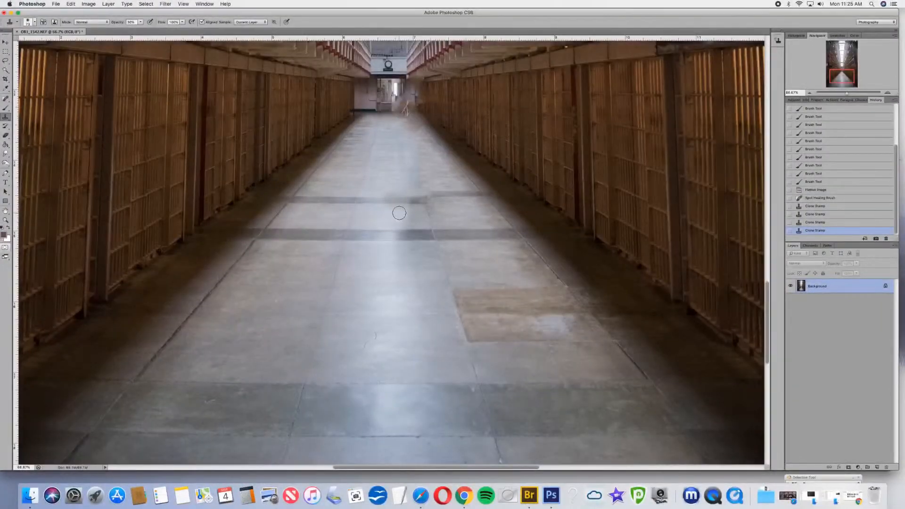
click(401, 211)
click(406, 225)
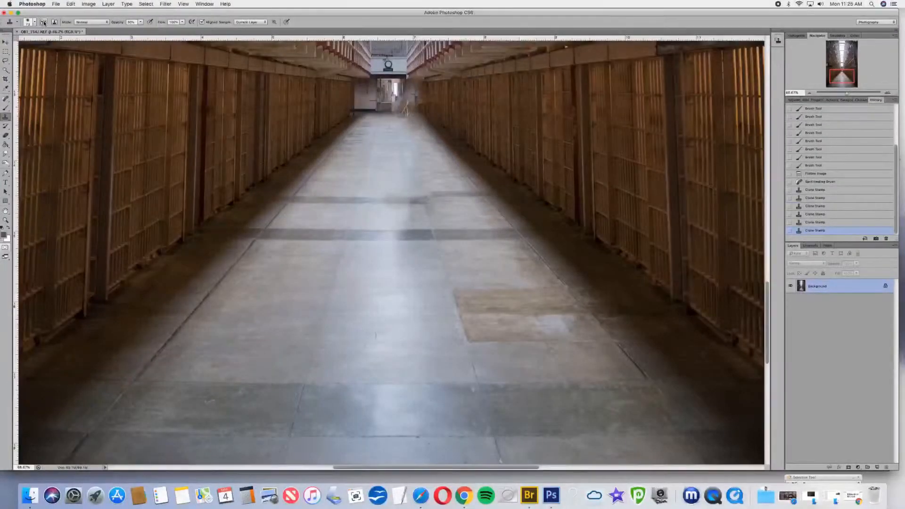
- Shrink the Clone Stamp brush and sample the bright doorway at the corridor's far end for a first touch-up
key(super+plus)
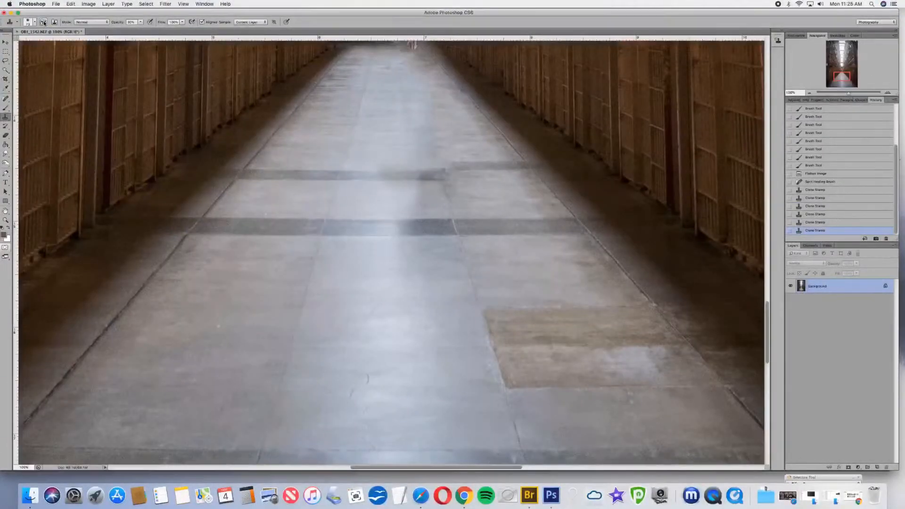
scroll(486, 230, up, 5)
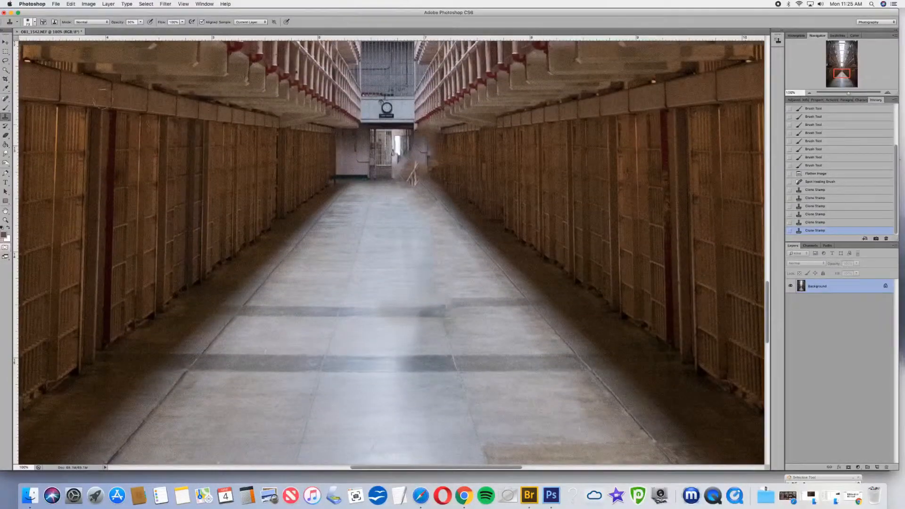
click(34, 22)
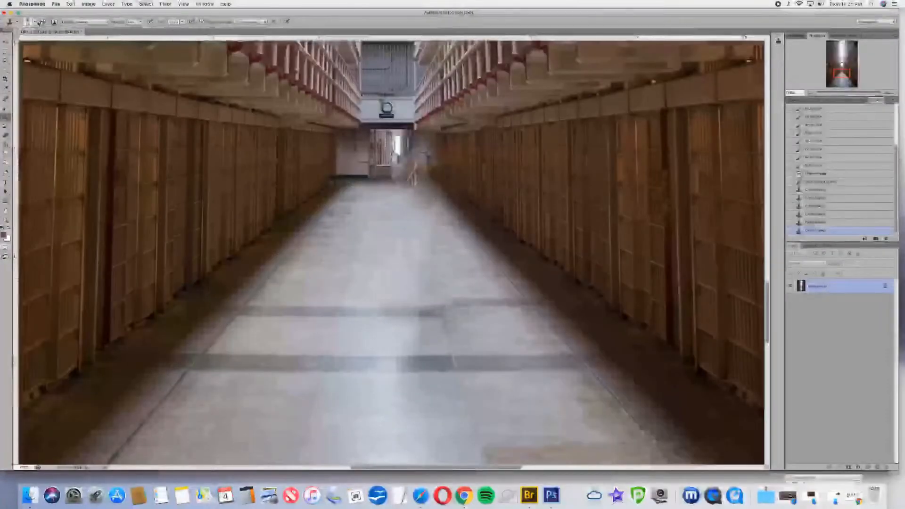
drag(33, 46, 21, 47)
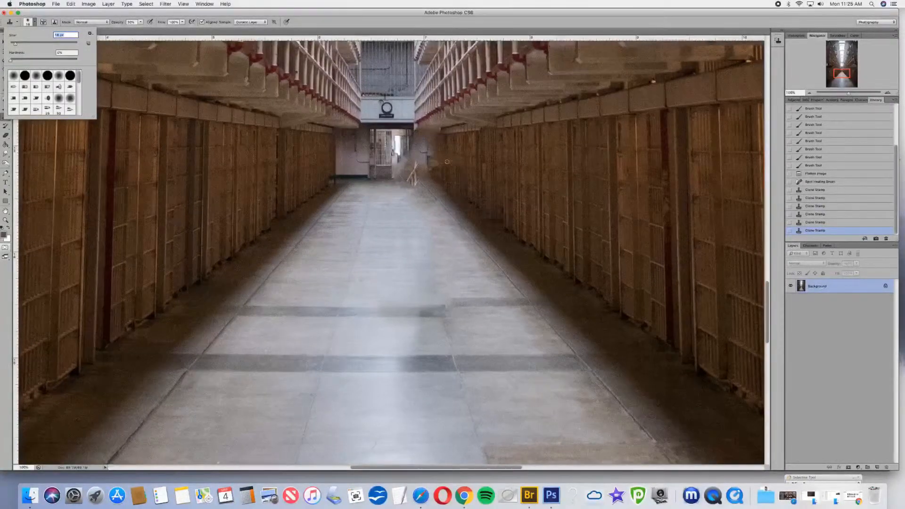
alt+click(397, 157)
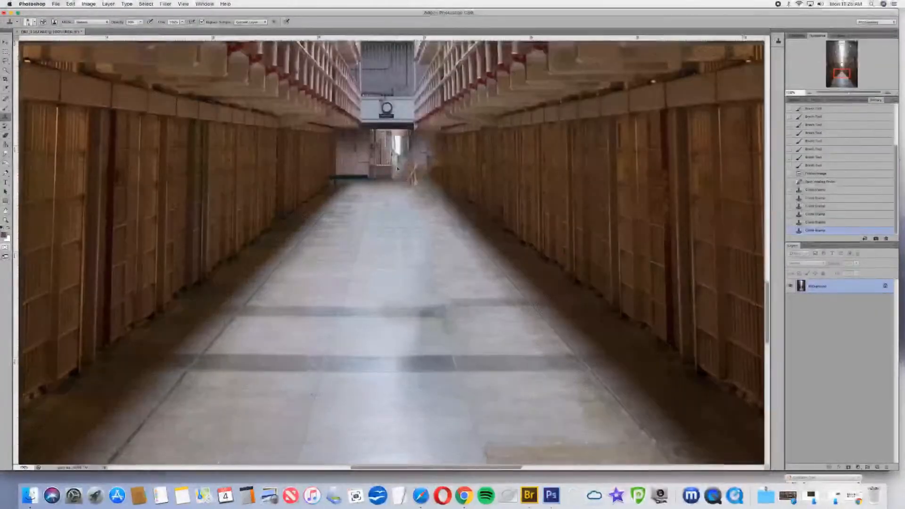
click(397, 171)
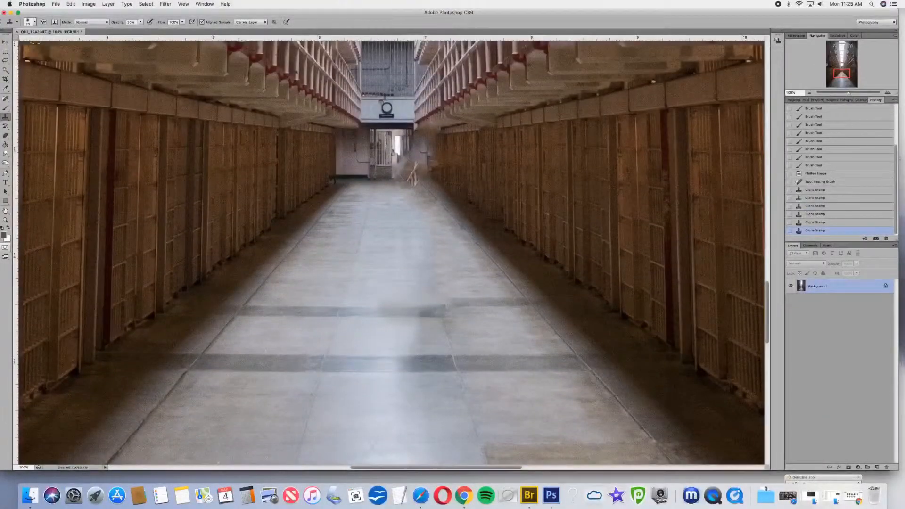
- Resize the soft Clone Stamp, resample the bright doorway at the corridor's end, and clone over the smudge beside it
click(32, 21)
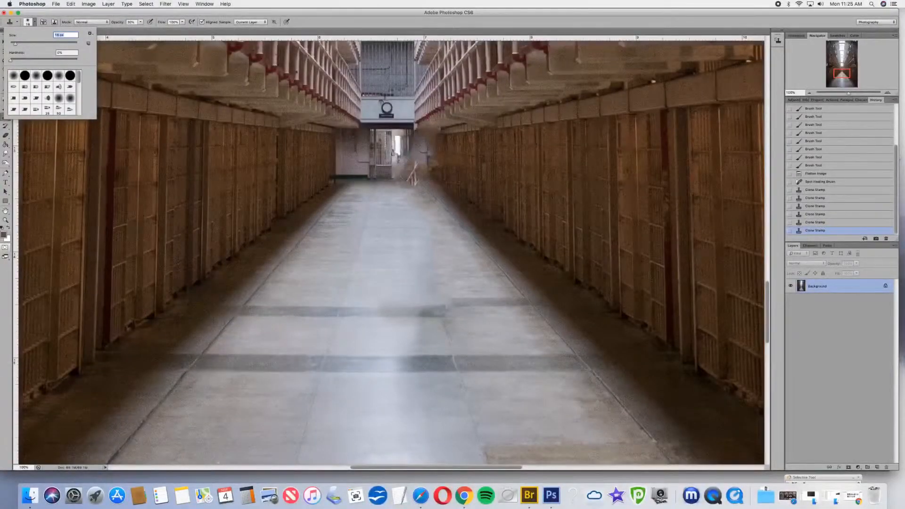
alt+click(398, 146)
click(396, 159)
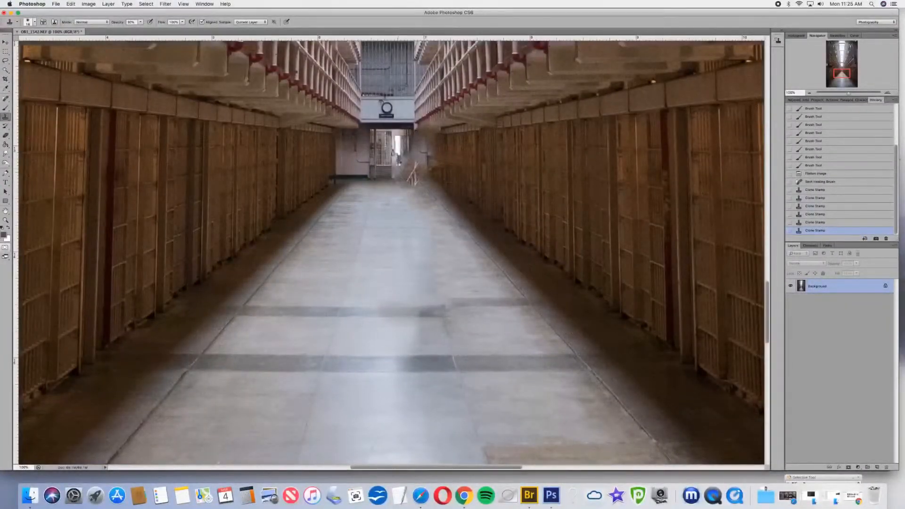
click(396, 182)
click(409, 175)
click(417, 167)
click(421, 164)
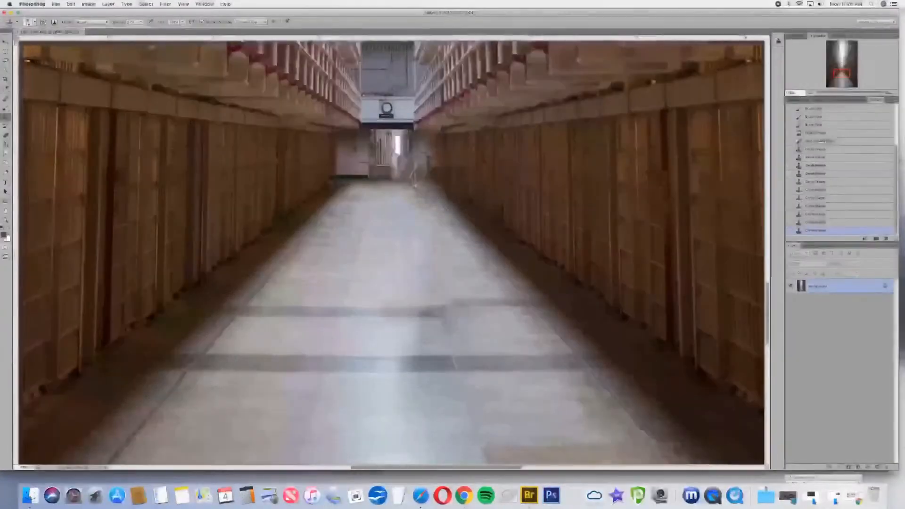
- Clone floor and wall tones over the leftover leg traces where the floor meets the far doorway
click(419, 189)
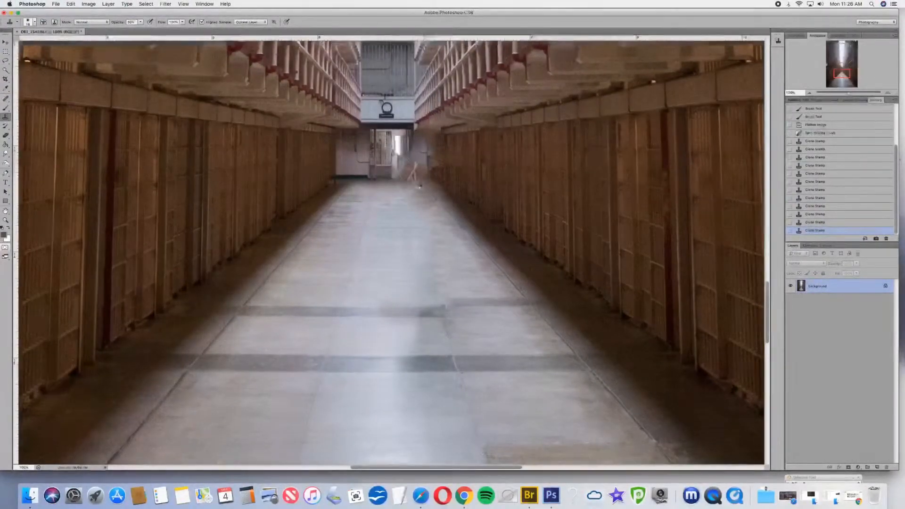
click(418, 184)
click(418, 184)
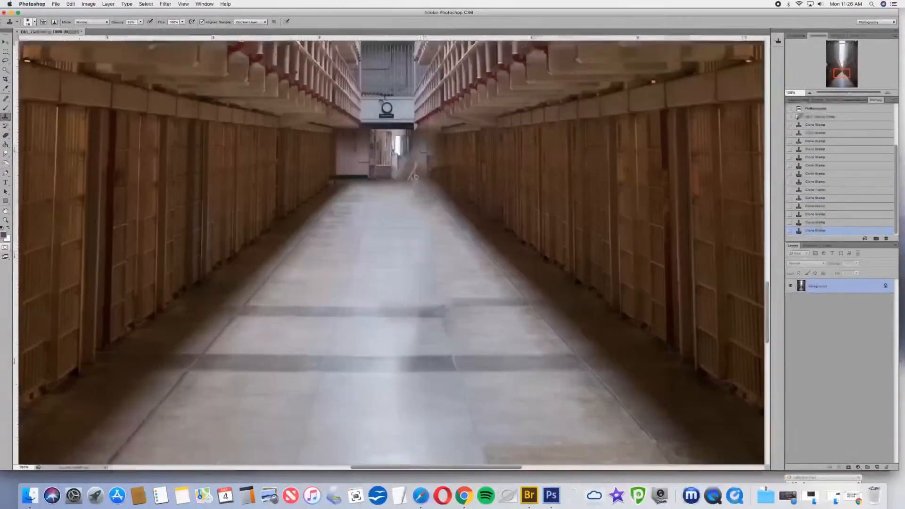
click(415, 177)
click(417, 182)
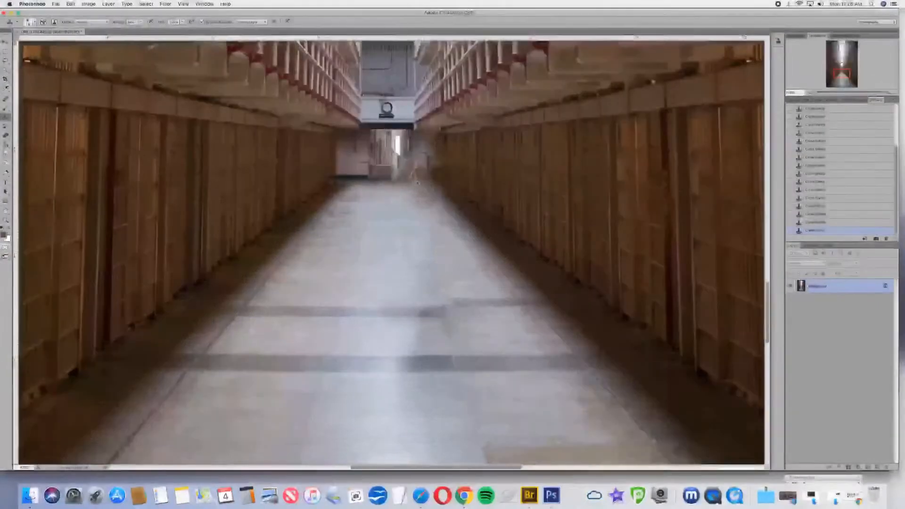
click(417, 180)
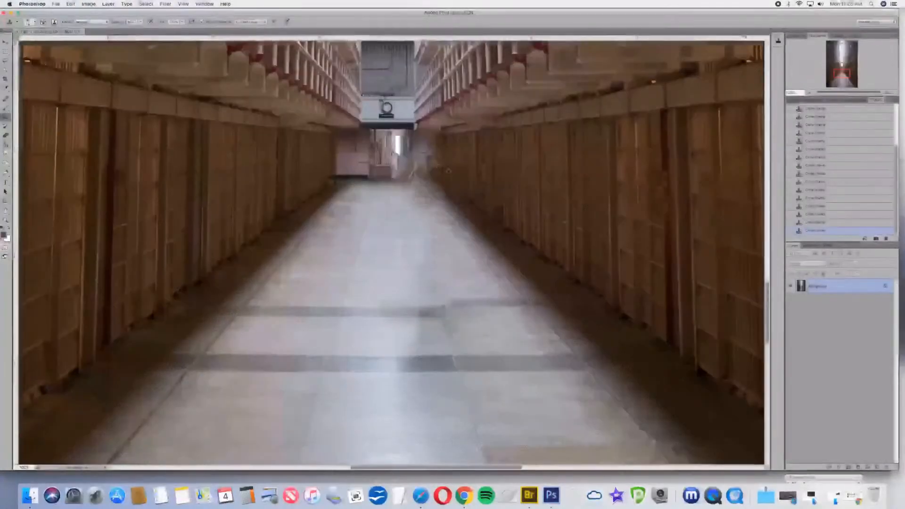
- Raise the Clone Stamp opacity slightly and clone away the last leg traces beside the far doorway
click(418, 166)
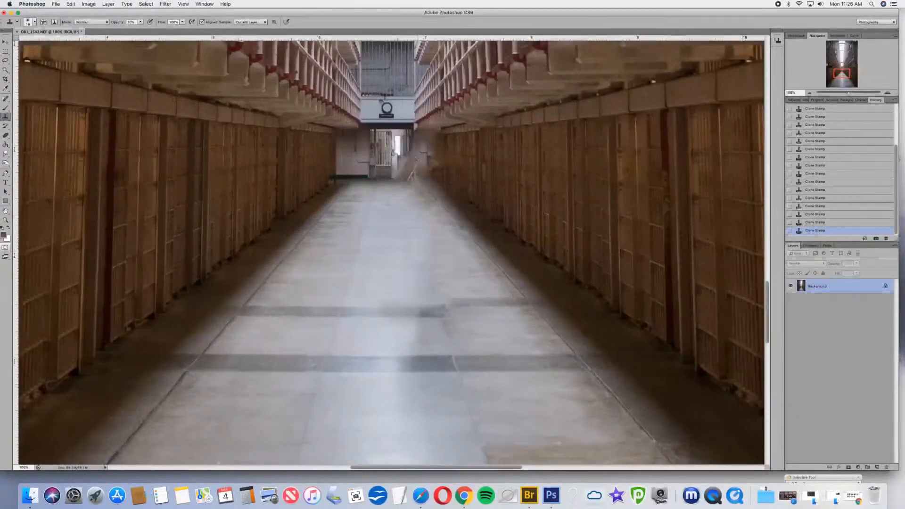
drag(142, 30, 149, 30)
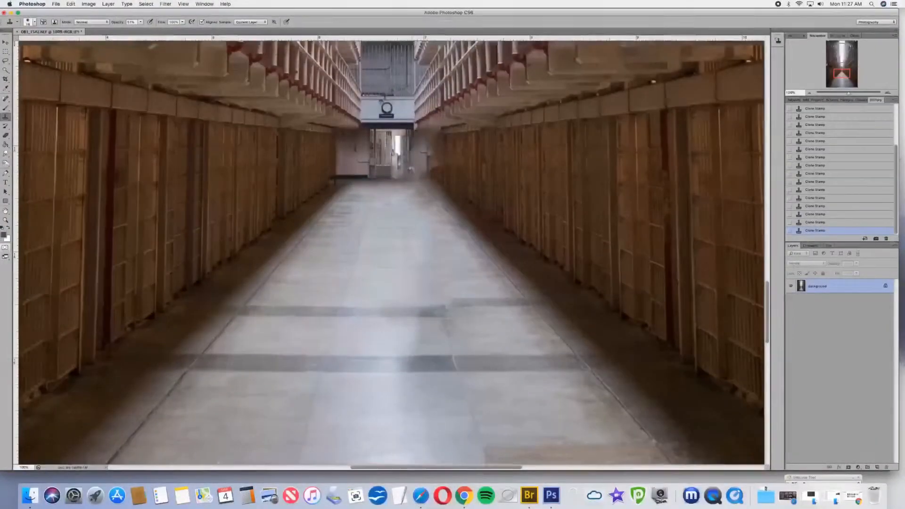
click(412, 176)
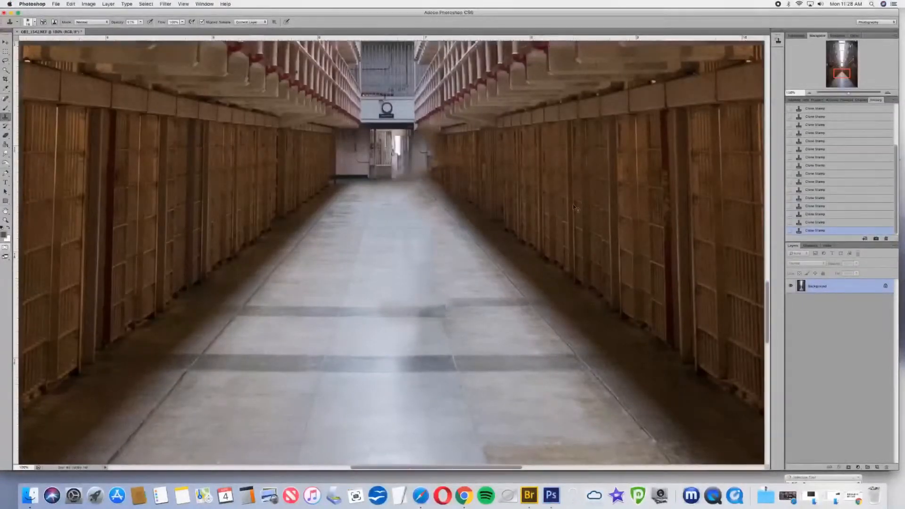
- Duplicate the Background layer
key(super+equal)
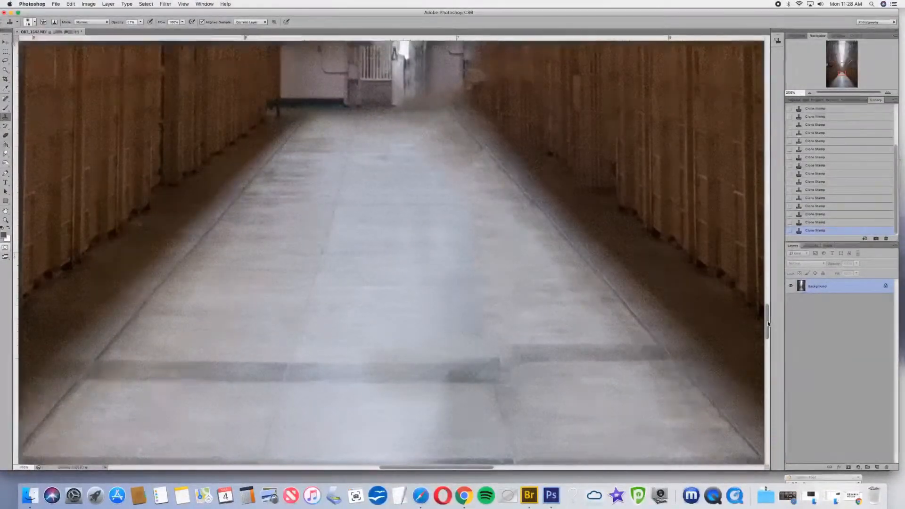
drag(768, 325, 768, 304)
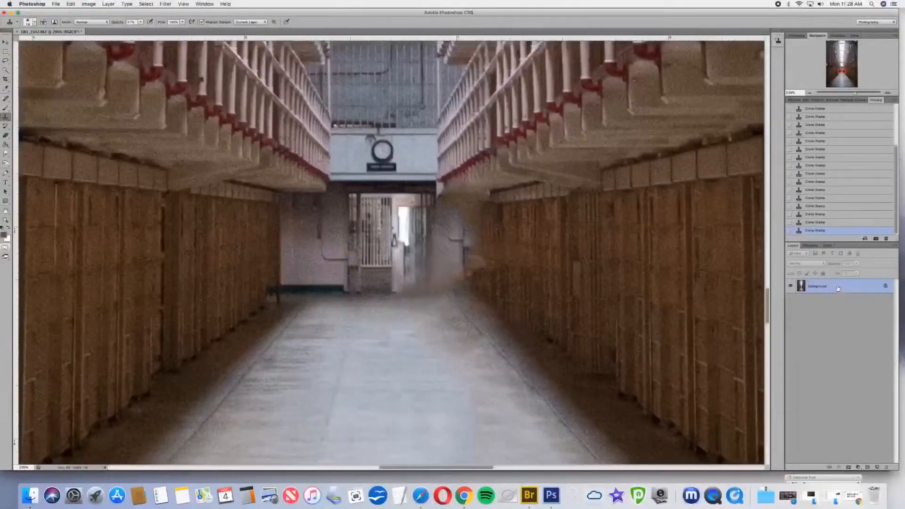
drag(834, 286, 878, 466)
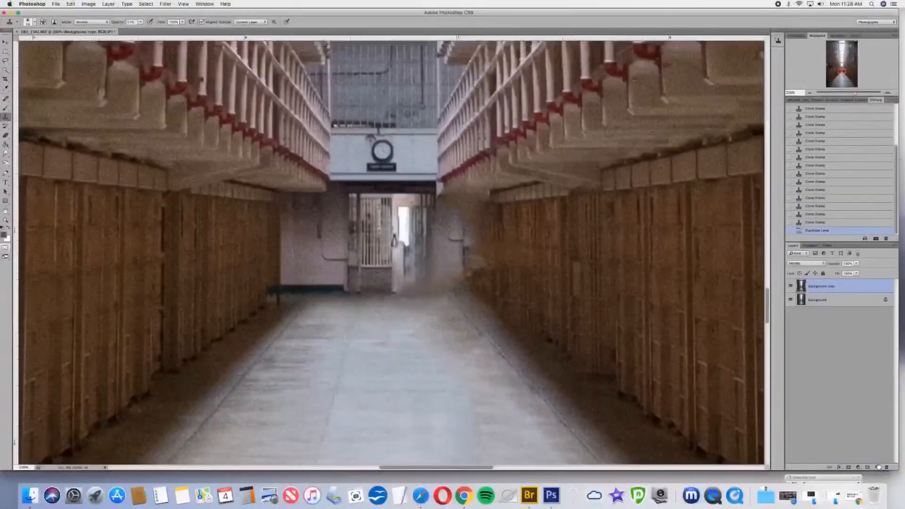
- Apply the Add Noise filter to the Background copy with an amount of 2% and Gaussian distribution
click(165, 4)
mouse_move(191, 102)
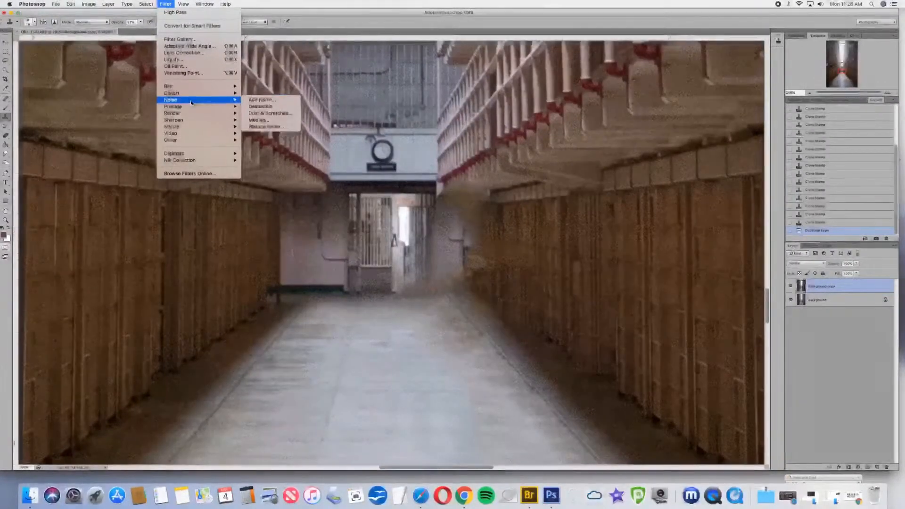
click(254, 100)
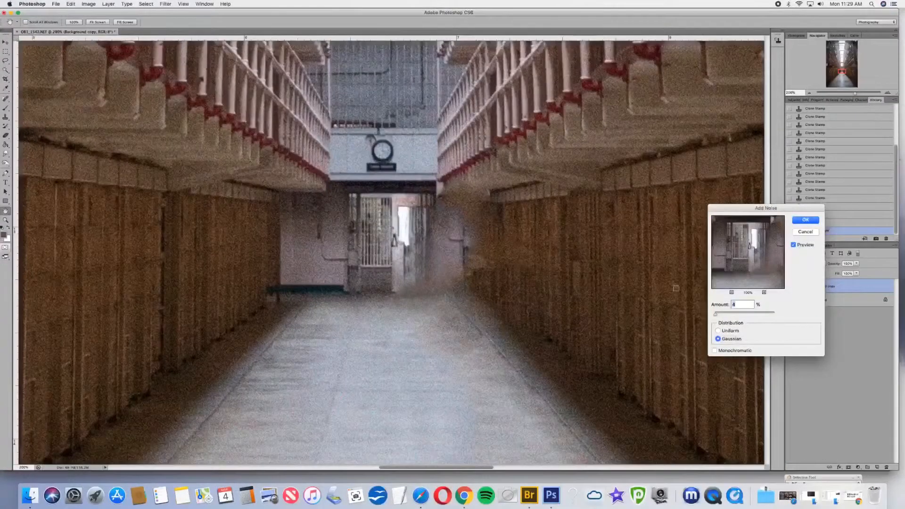
drag(716, 314, 714, 315)
text(2)
drag(736, 306, 730, 306)
text(2)
click(804, 220)
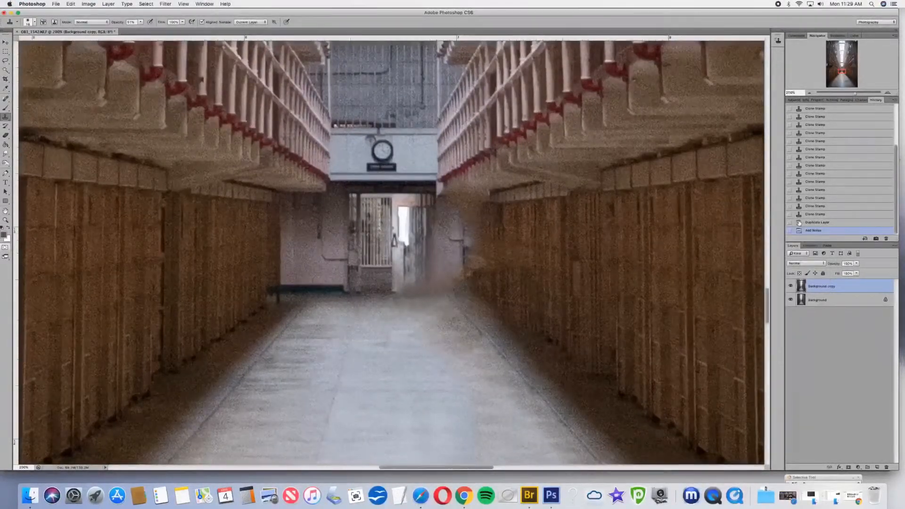
- Add a layer mask to the Background copy that hides the whole noise layer
click(108, 4)
mouse_move(129, 93)
click(205, 100)
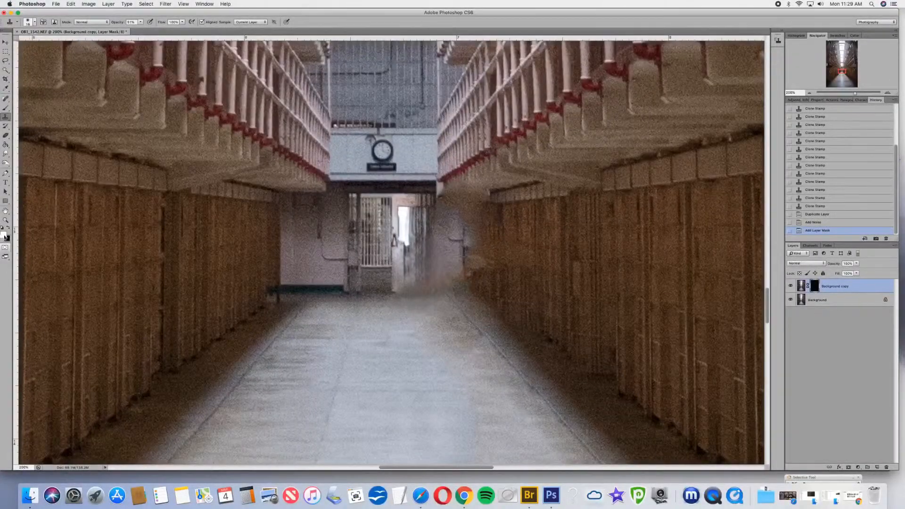
- Resize the soft Brush, paint a first white mask stroke beside the far doorway, and set the brush opacity to 100%
key(b)
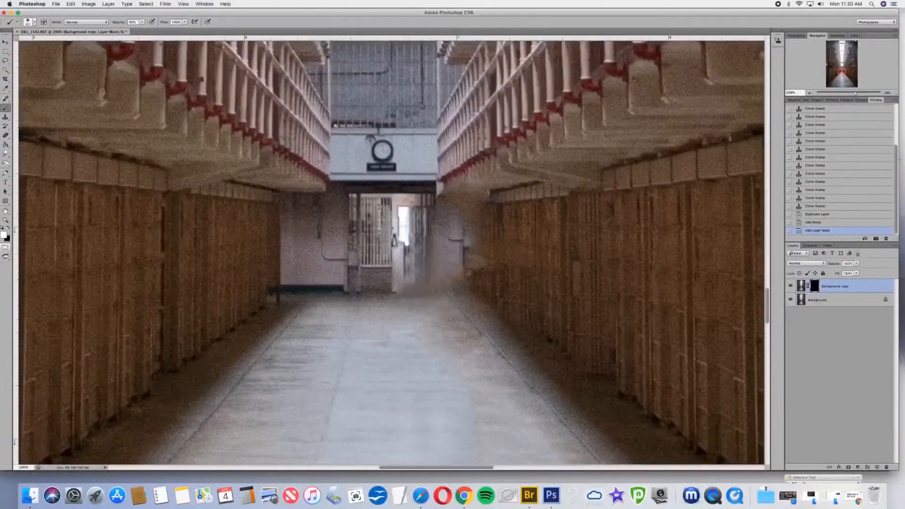
click(31, 22)
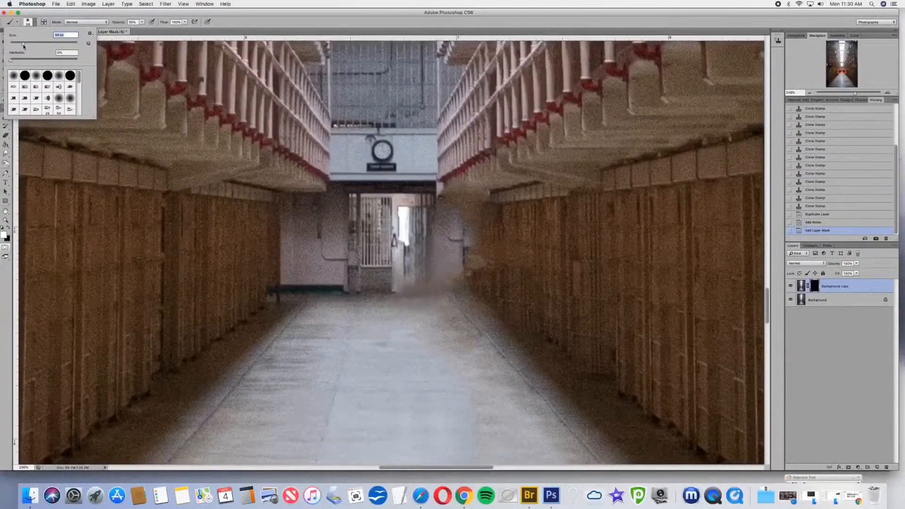
drag(441, 261, 442, 283)
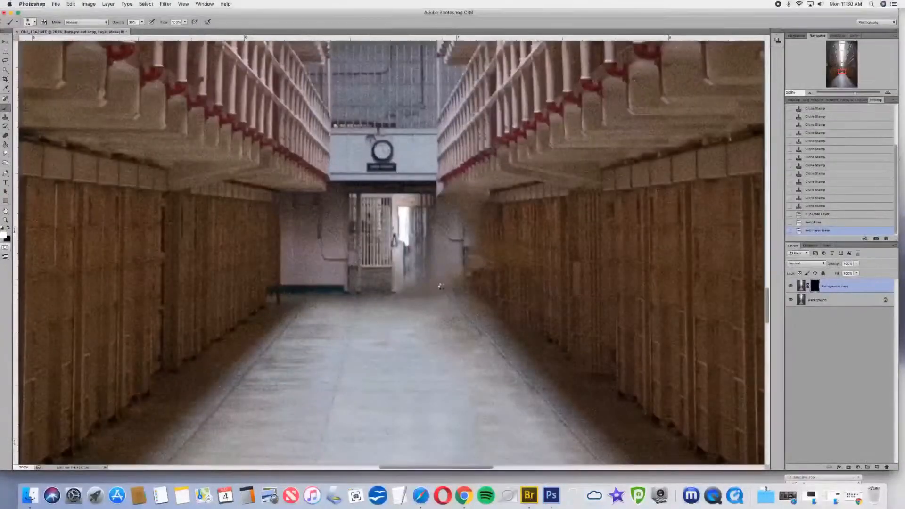
click(143, 22)
drag(143, 30, 176, 30)
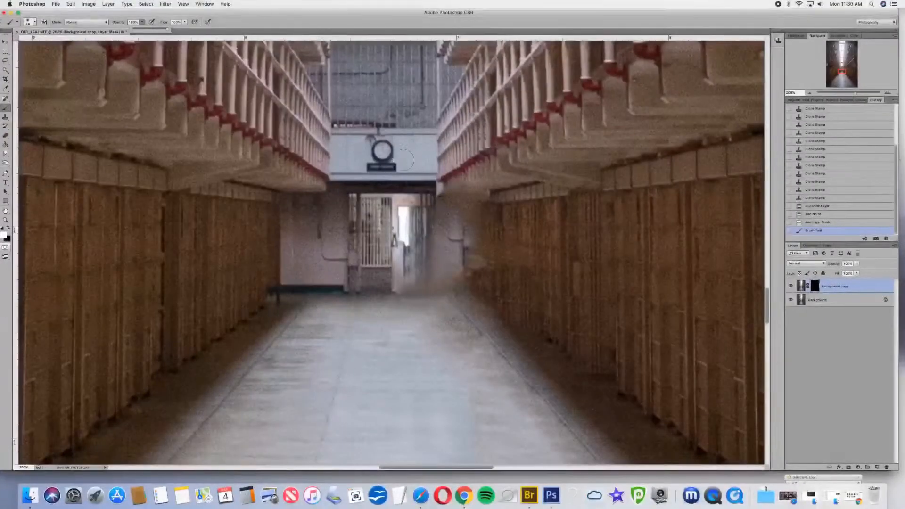
- Paint white on the layer mask over the cloned area beside the far doorway to reveal the noise there
mouse_move(439, 267)
mouse_down()
mouse_move(440, 294)
mouse_move(407, 300)
mouse_move(424, 295)
mouse_move(443, 307)
mouse_move(410, 288)
mouse_move(432, 288)
mouse_move(443, 257)
mouse_move(442, 297)
mouse_up()
mouse_move(439, 267)
mouse_down()
mouse_move(431, 259)
mouse_move(439, 250)
mouse_up()
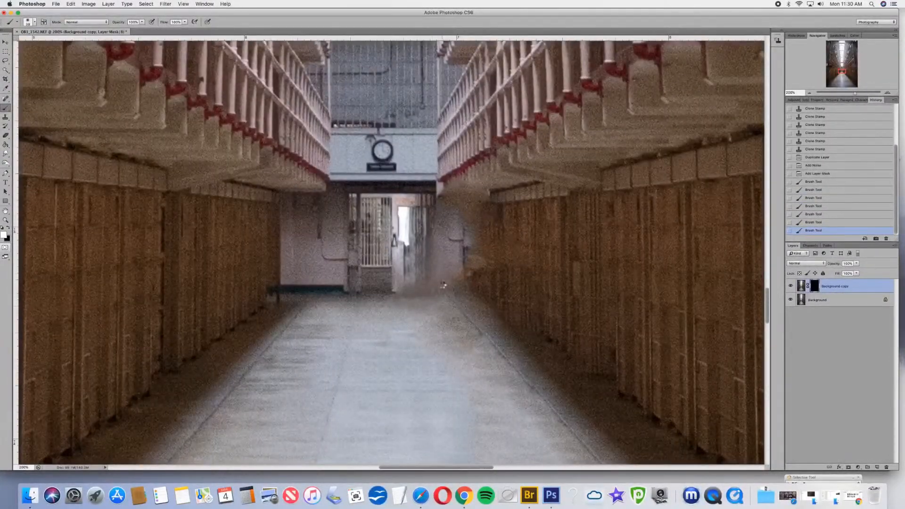
click(419, 282)
click(414, 283)
click(427, 291)
click(438, 257)
click(441, 296)
click(424, 282)
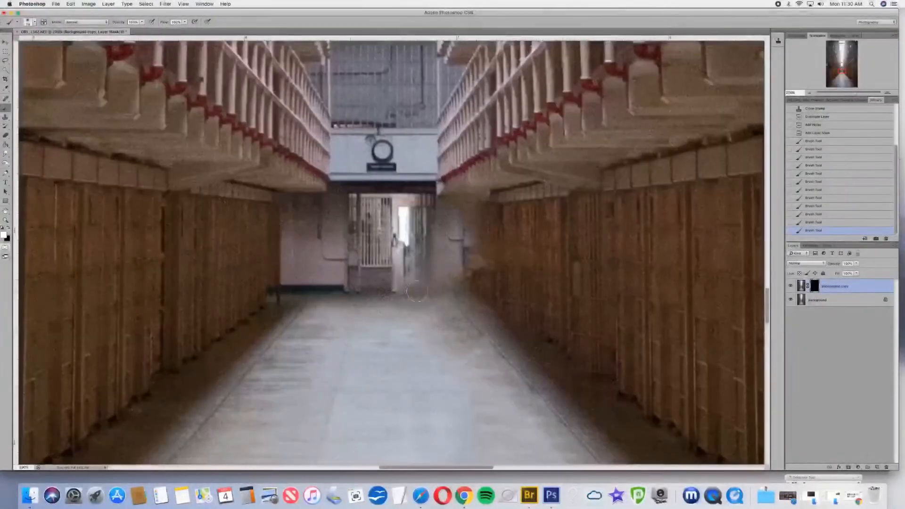
click(420, 277)
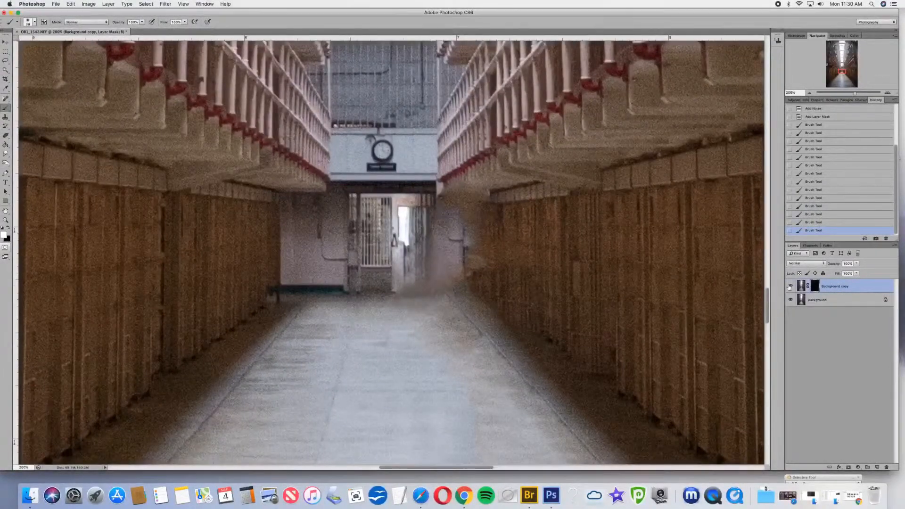
- Toggle the Background copy's visibility to compare the retouched area with and without the added noise
click(791, 286)
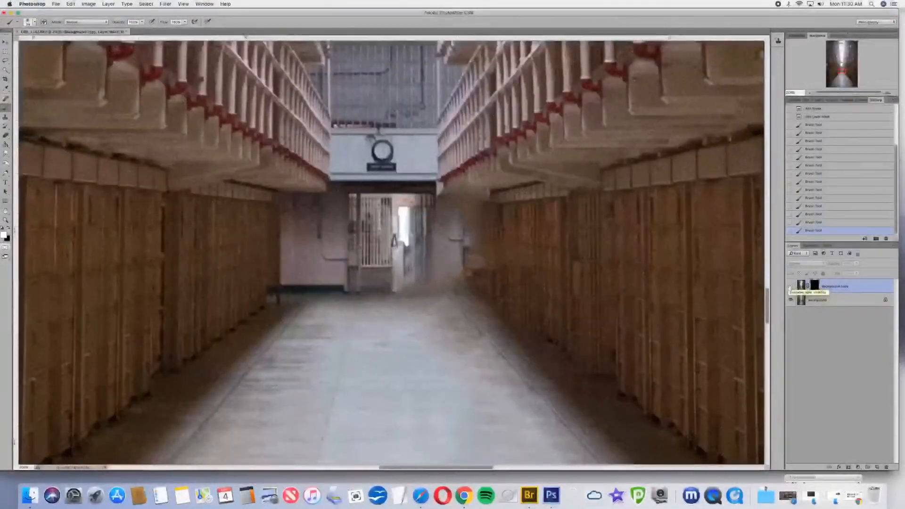
click(790, 286)
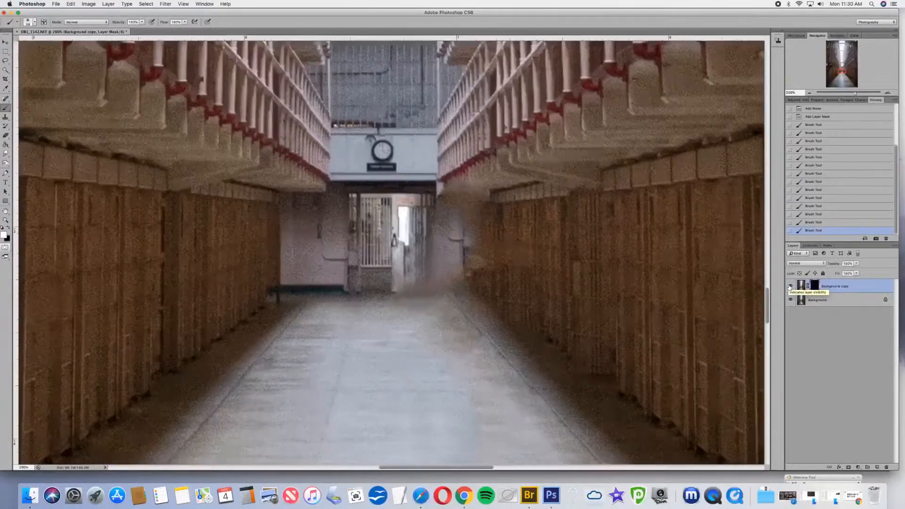
click(791, 286)
click(791, 286)
click(791, 286)
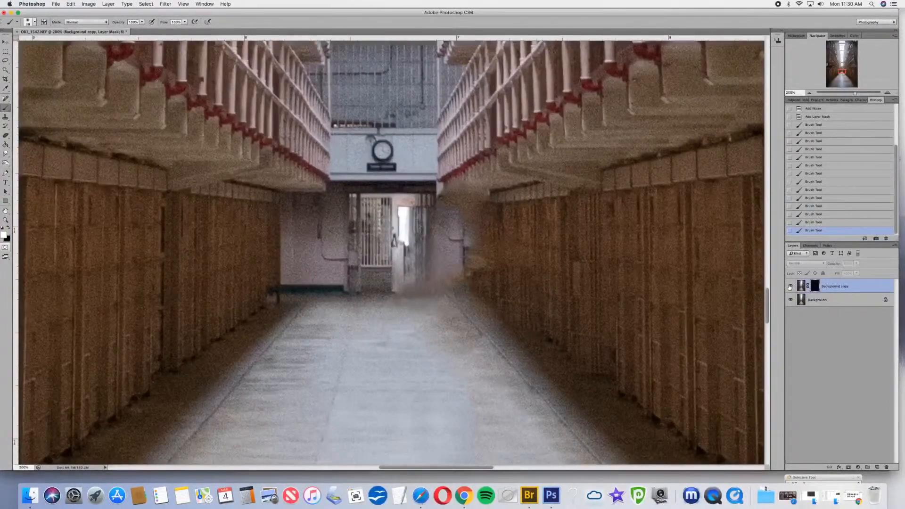
click(790, 286)
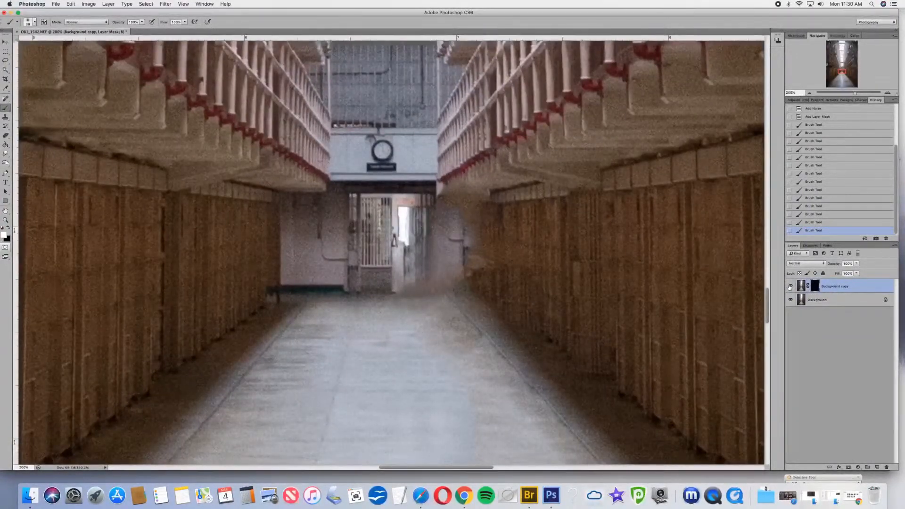
- Create a history snapshot of the retouched image with the masked noise layer
key(super+minus)
key(super+minus)
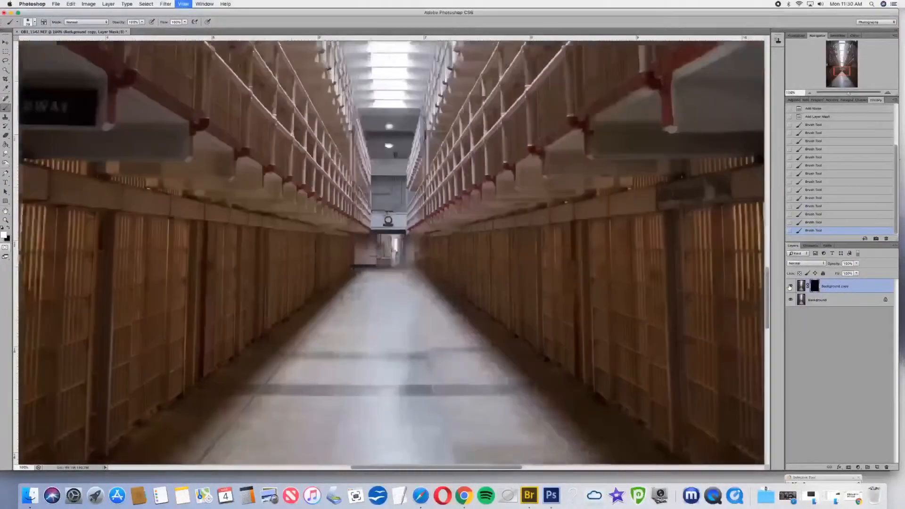
key(super+minus)
key(super+minus)
key(super+minus)
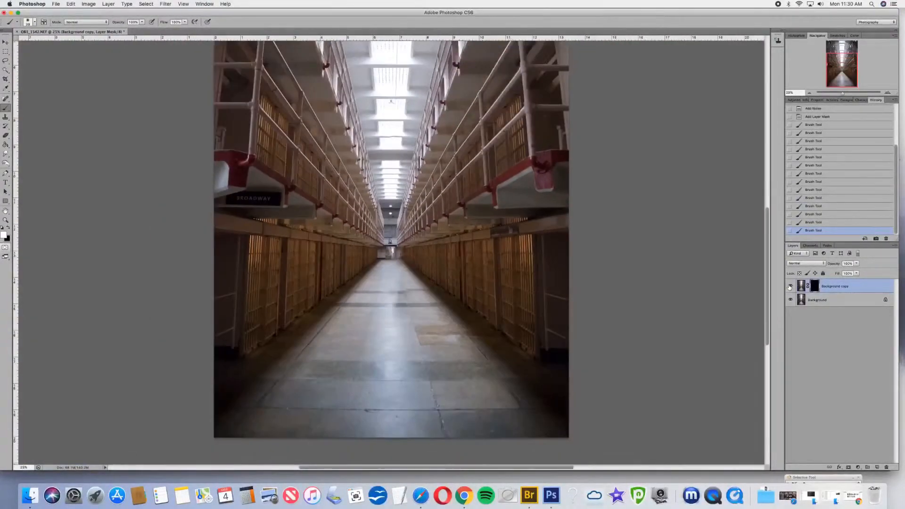
click(877, 239)
click(877, 240)
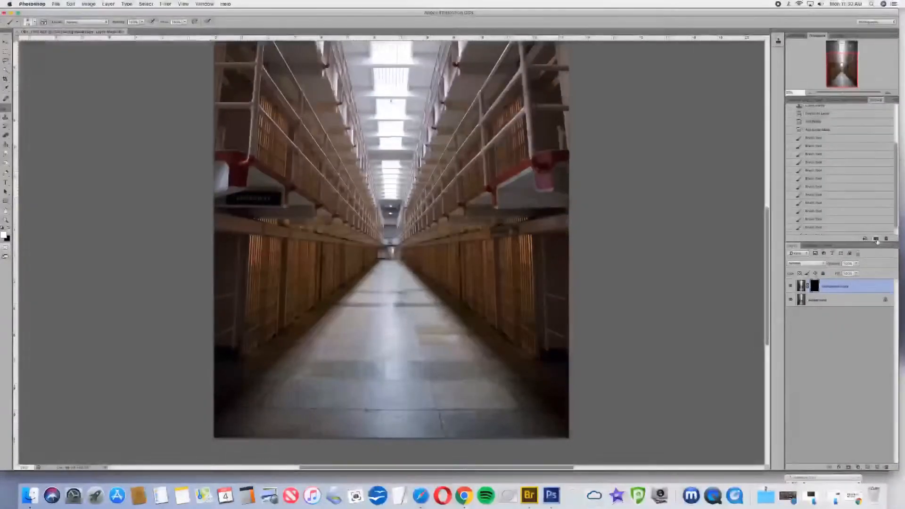